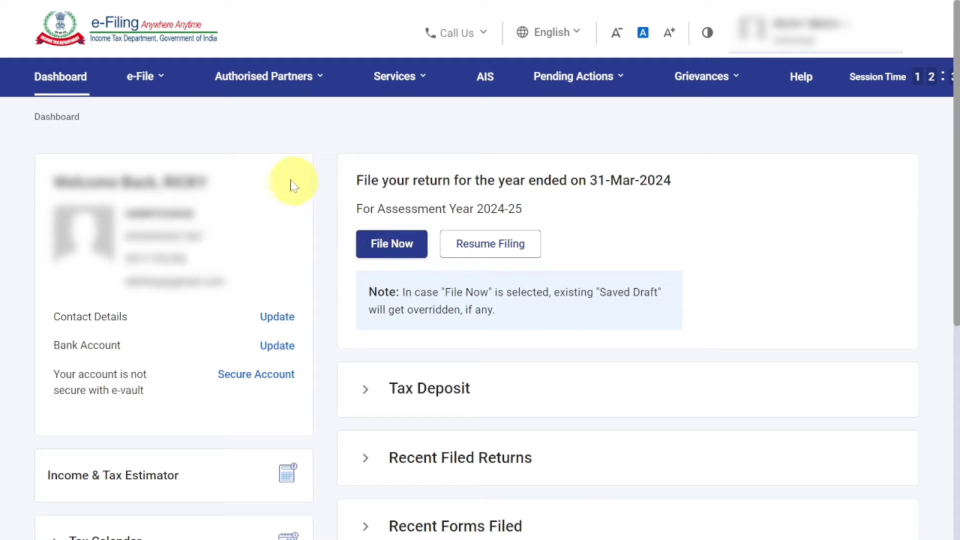
Start filing the income tax return for assessment year 2024-25 and choose the online mode of filing.
left_click(147, 90)
mouse_move(161, 122)
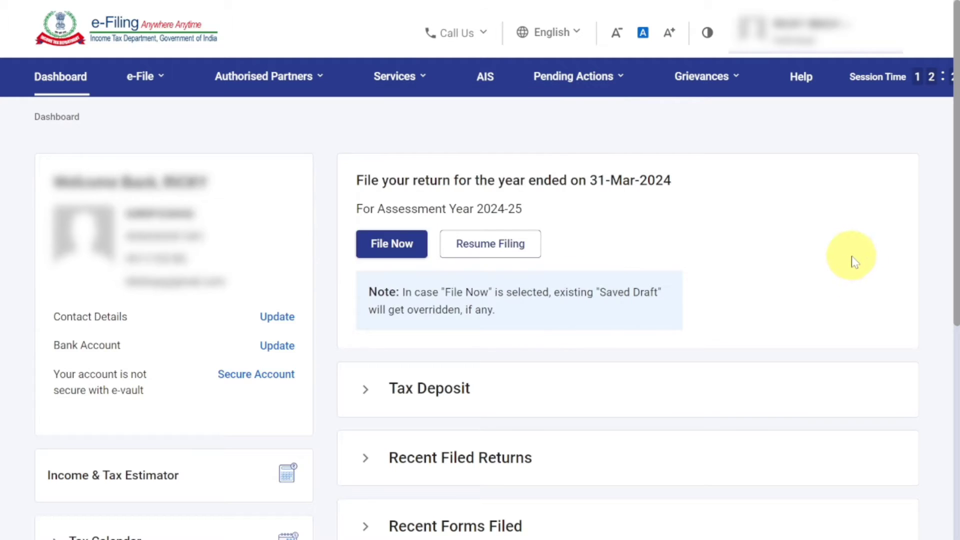
left_click(390, 247)
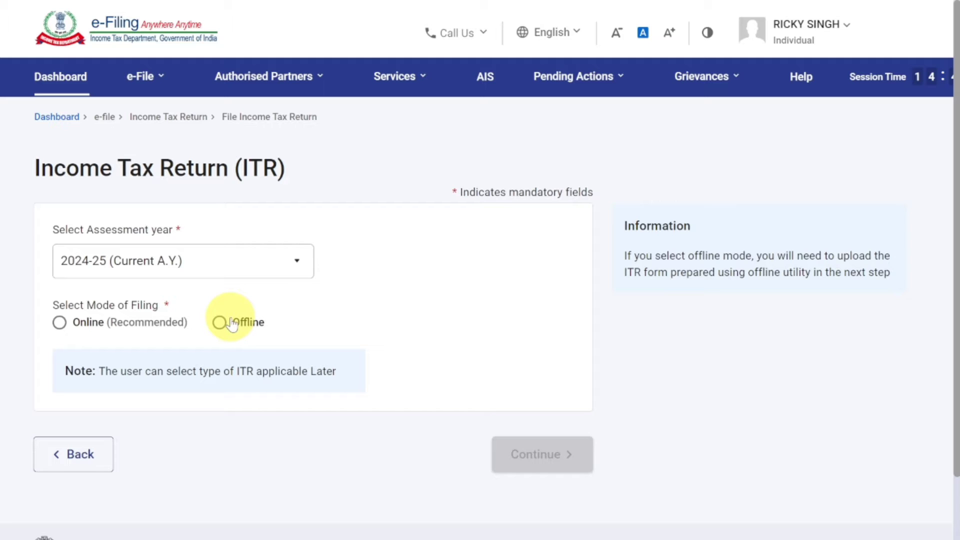
left_click(59, 322)
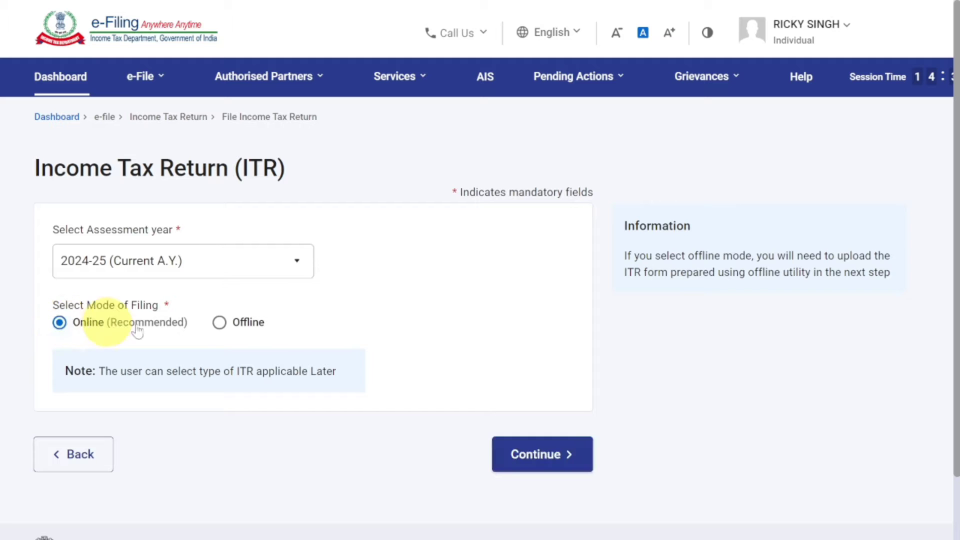
left_click(564, 455)
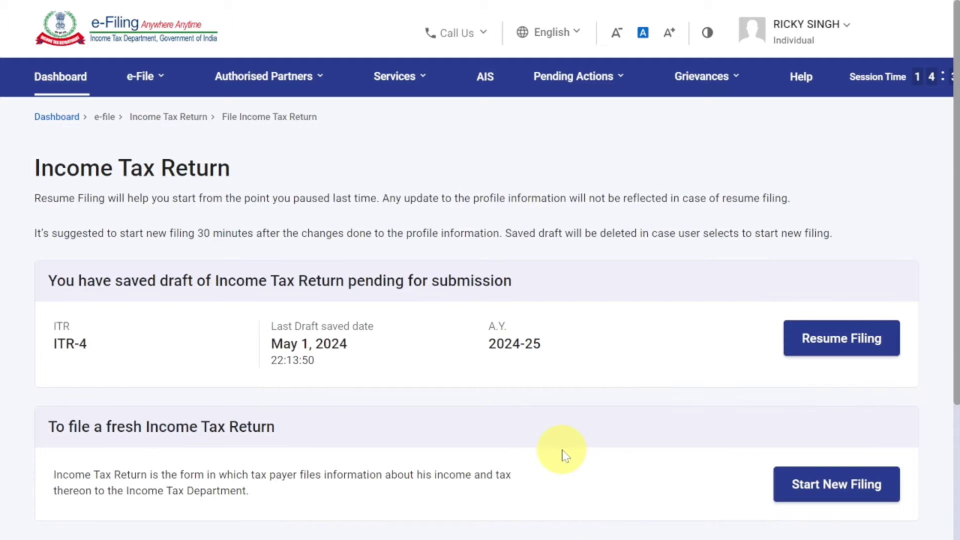
Start a new filing instead of resuming the saved draft, and proceed with the Individual status.
scroll(563, 454, "down", 4)
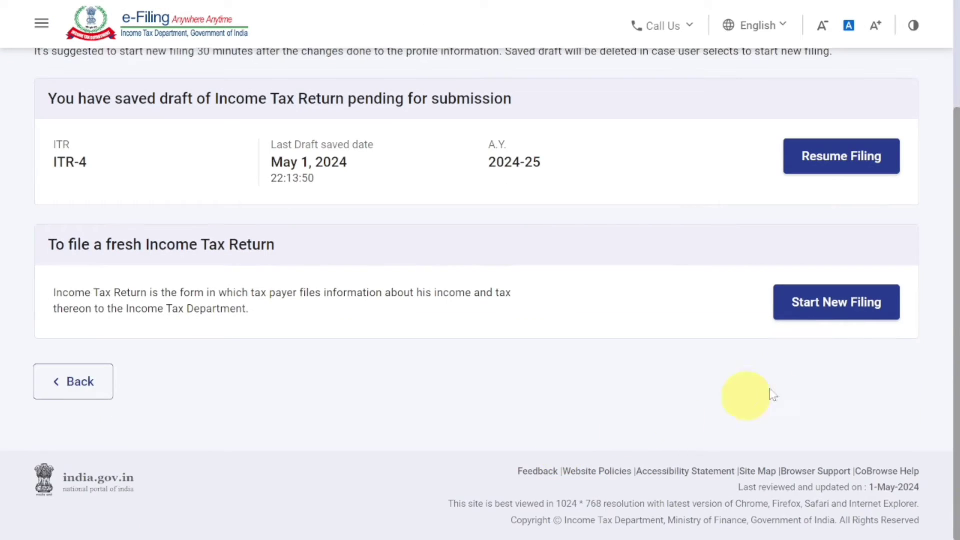
left_click(837, 311)
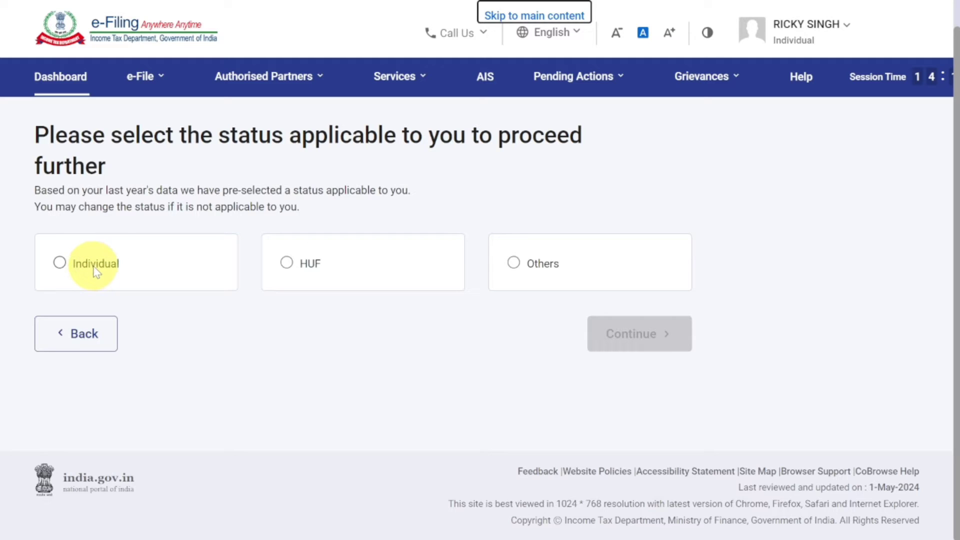
left_click(59, 262)
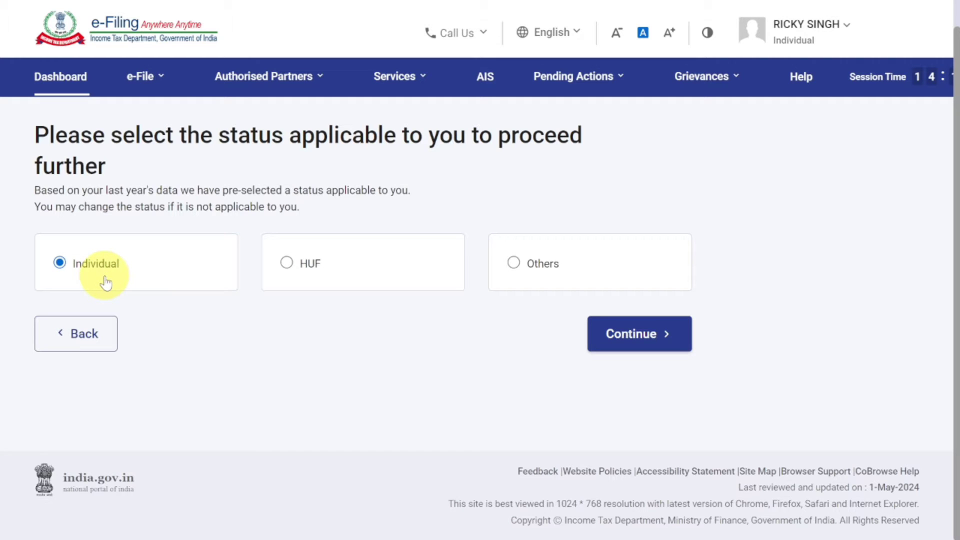
left_click(633, 343)
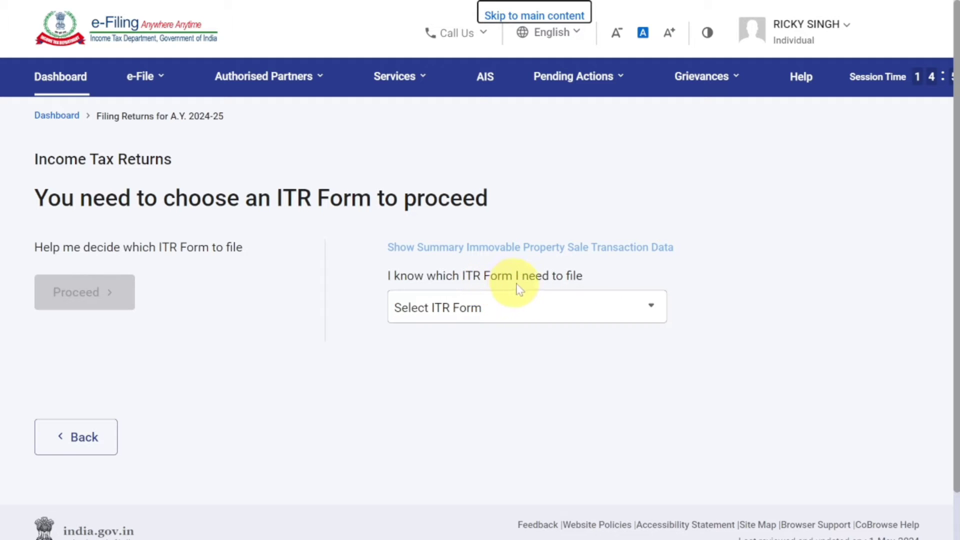
Select ITR-4 as the return form and proceed with it.
left_click(557, 314)
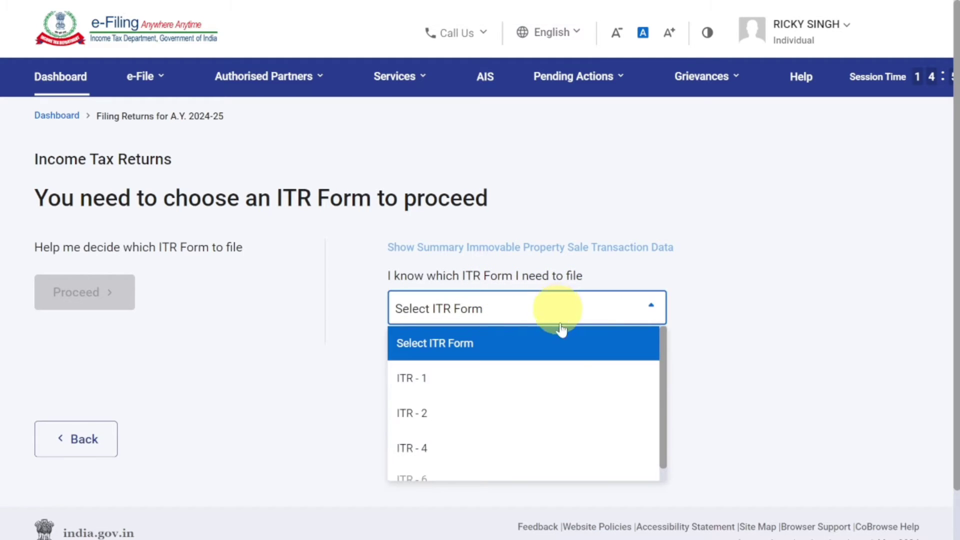
scroll(569, 414, "down", 1)
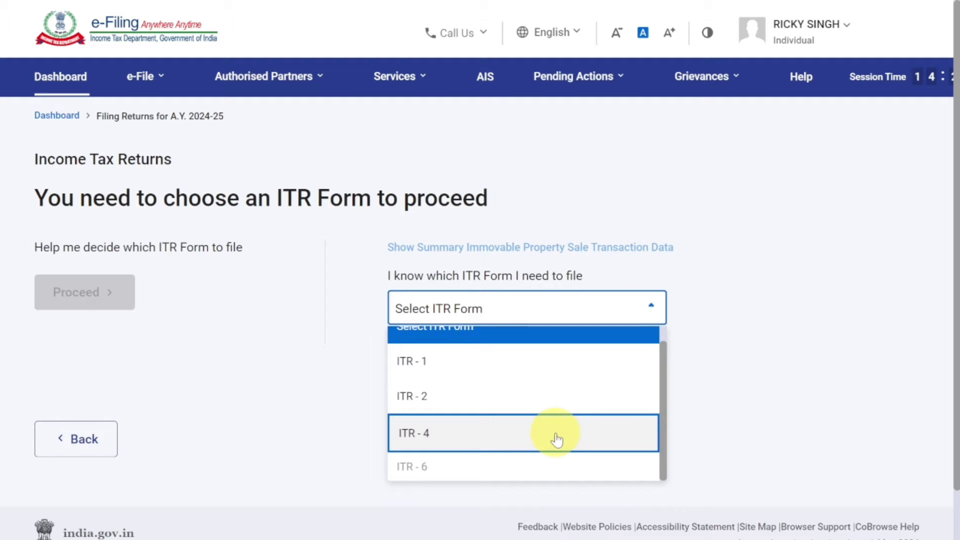
left_click(557, 440)
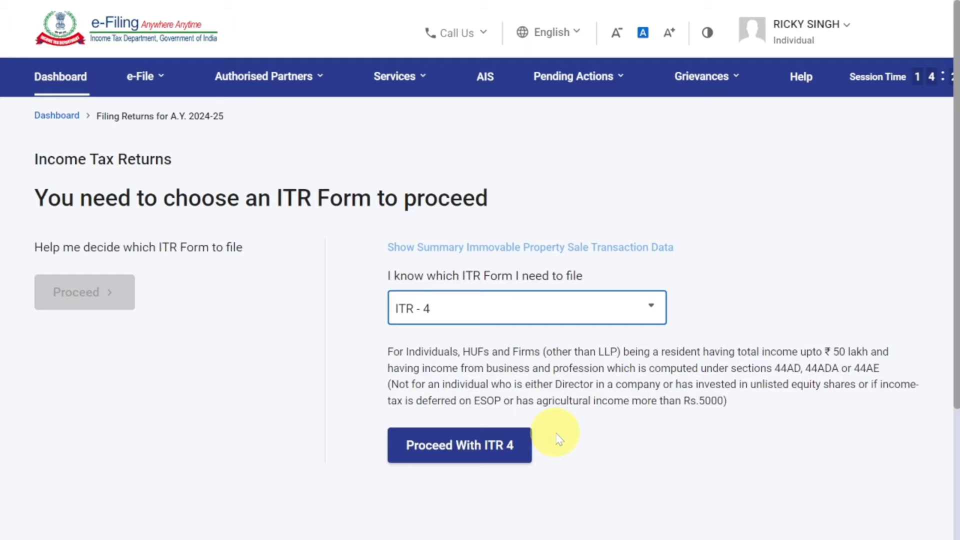
left_click(507, 453)
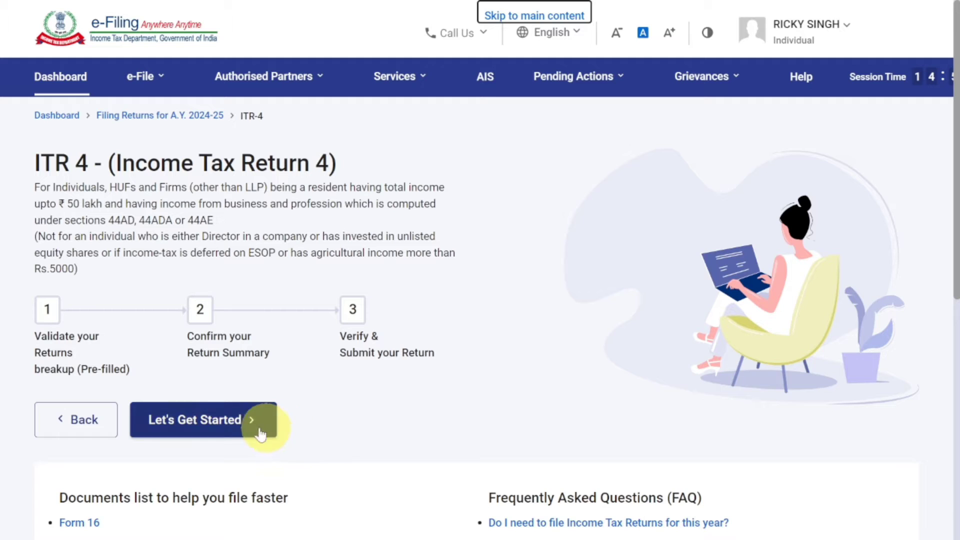
Get started with ITR-4 and give taxable income above the basic exemption limit as the reason for filing.
left_click(260, 431)
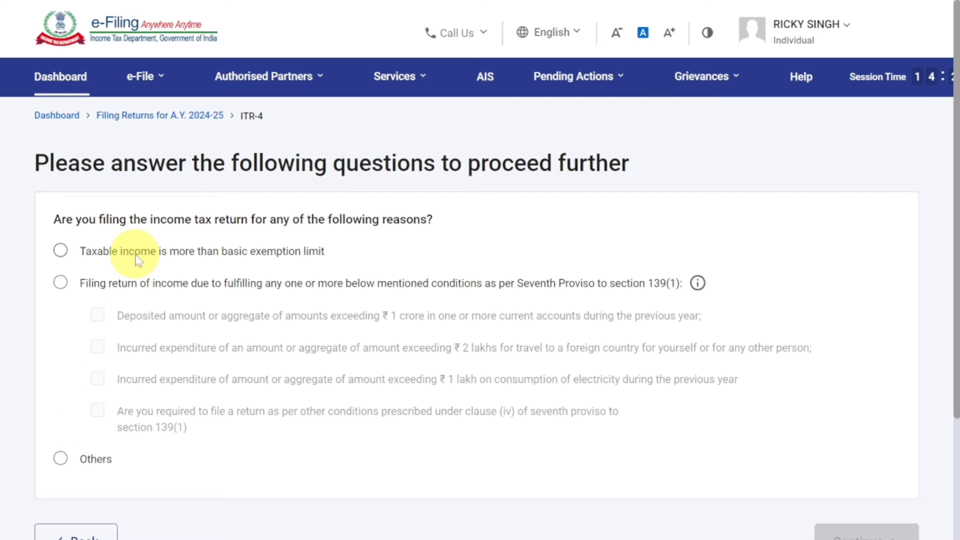
left_click(60, 250)
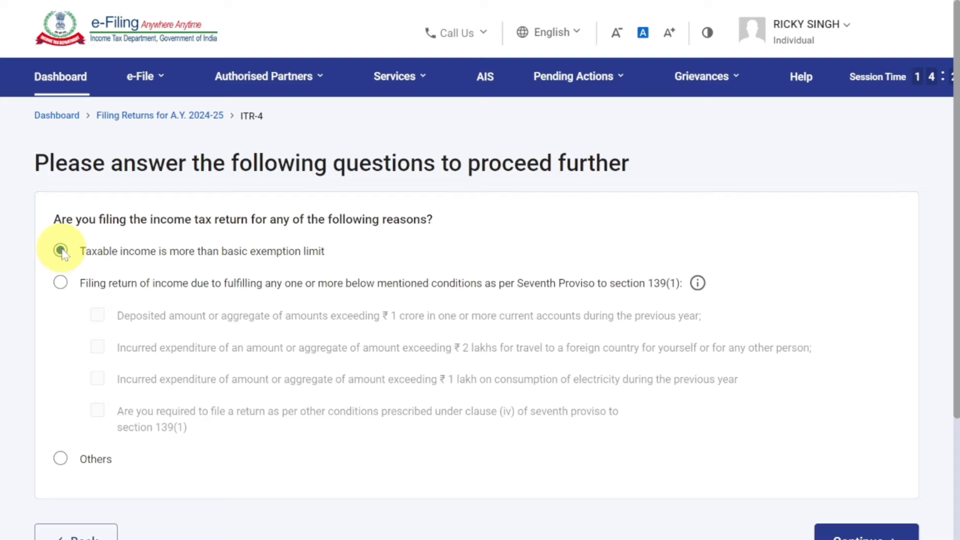
scroll(623, 379, "down", 3)
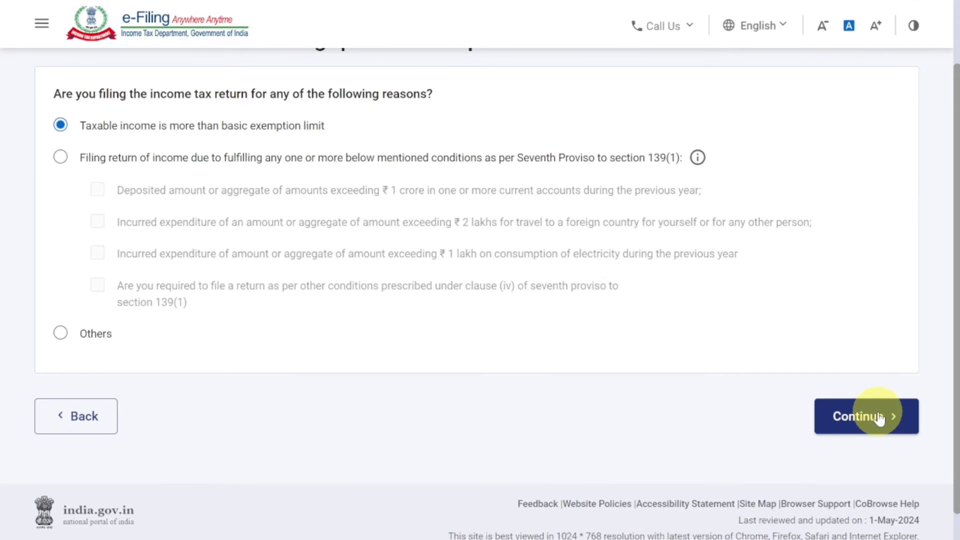
left_click(879, 418)
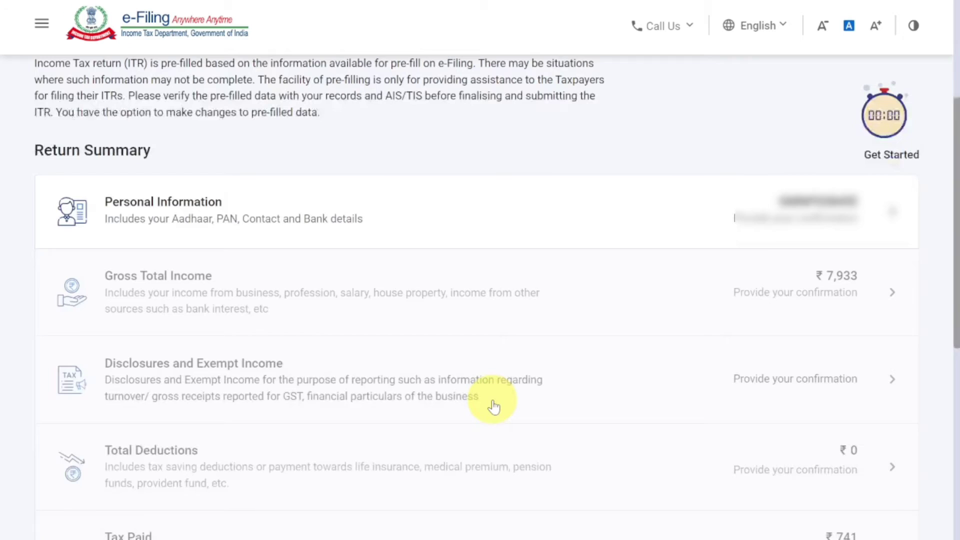
Open the Personal Information section and set the nature of employment to Not Applicable (eg. Family pension etc), acknowledging the salary notice.
left_click(356, 226)
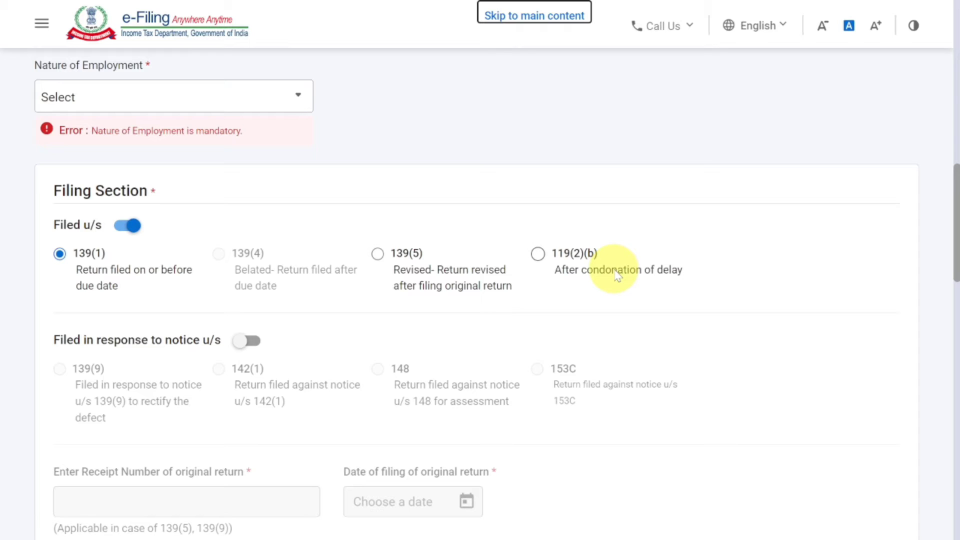
left_click(122, 95)
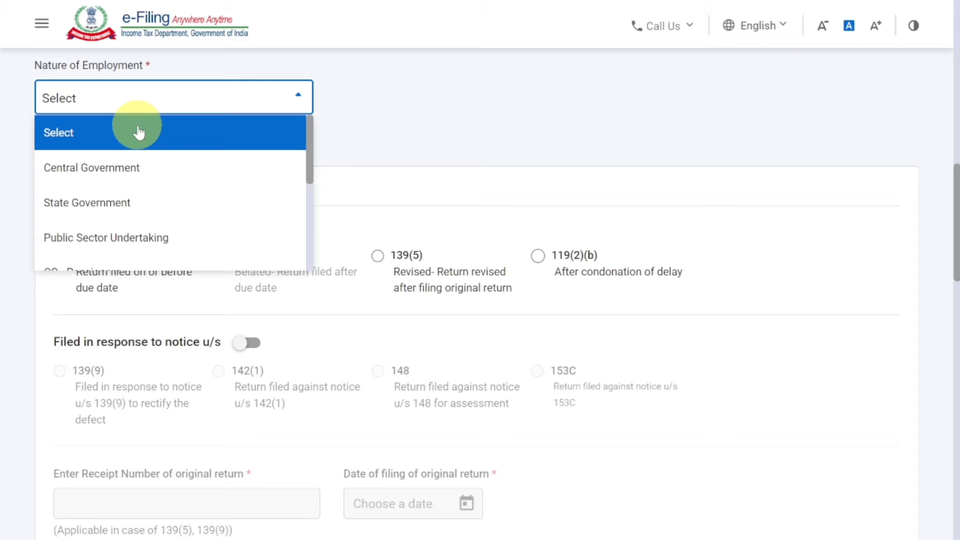
left_click_drag(309, 143, 310, 155)
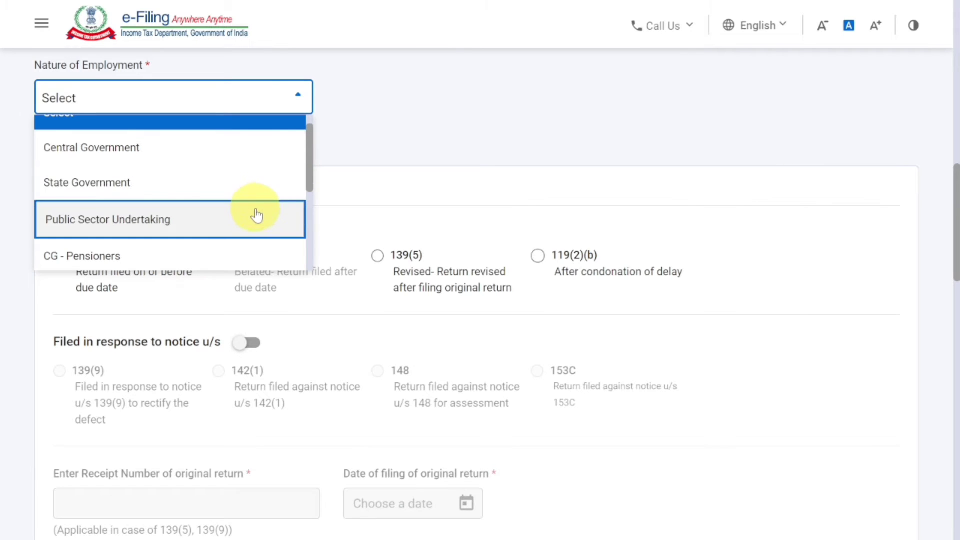
left_click_drag(311, 177, 295, 253)
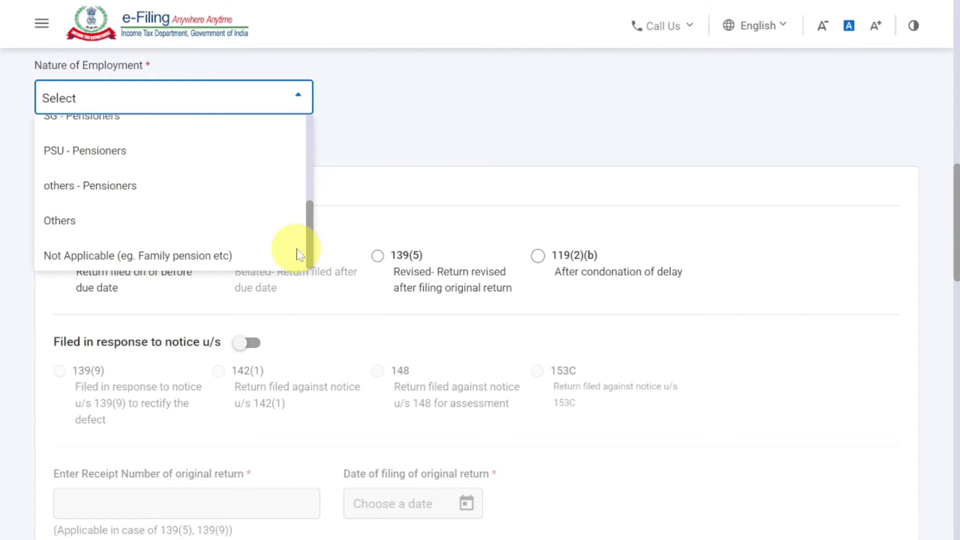
left_click(264, 258)
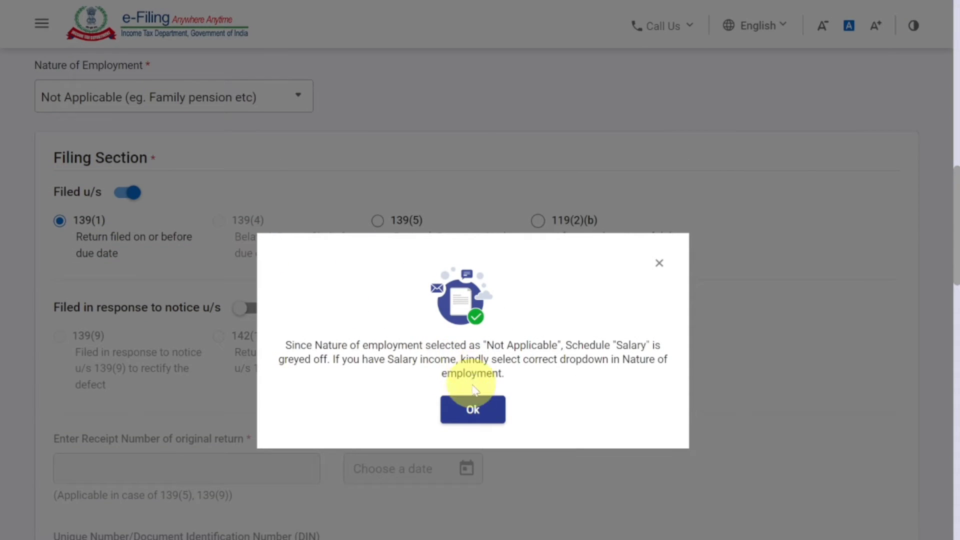
left_click(473, 410)
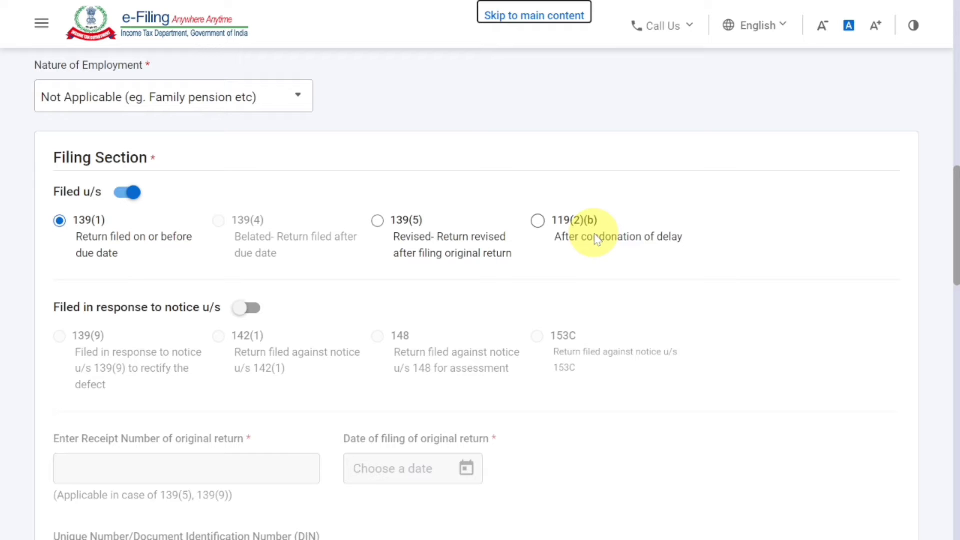
Declare that the return is not filed by a representative assessee, and confirm the Personal Information section.
scroll(595, 239, "down", 9)
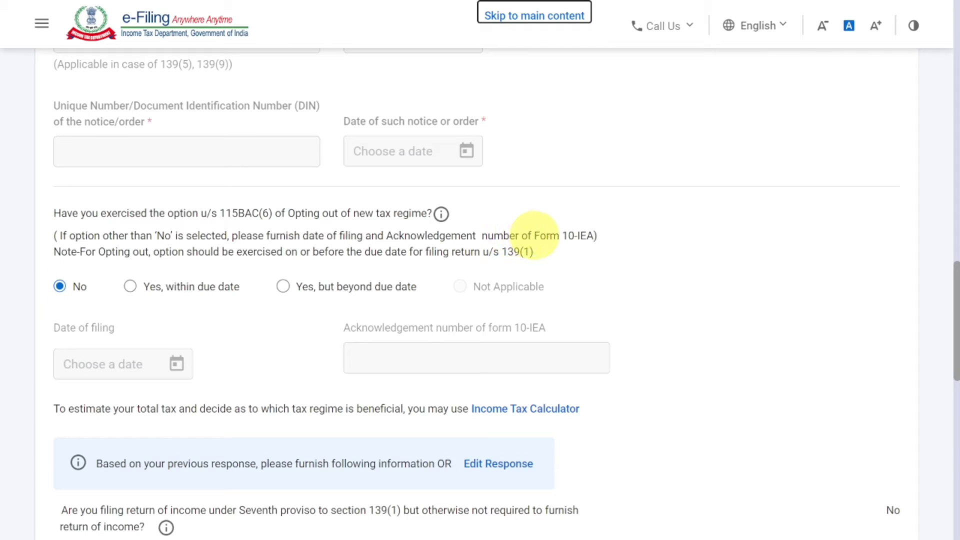
left_click_drag(535, 235, 596, 234)
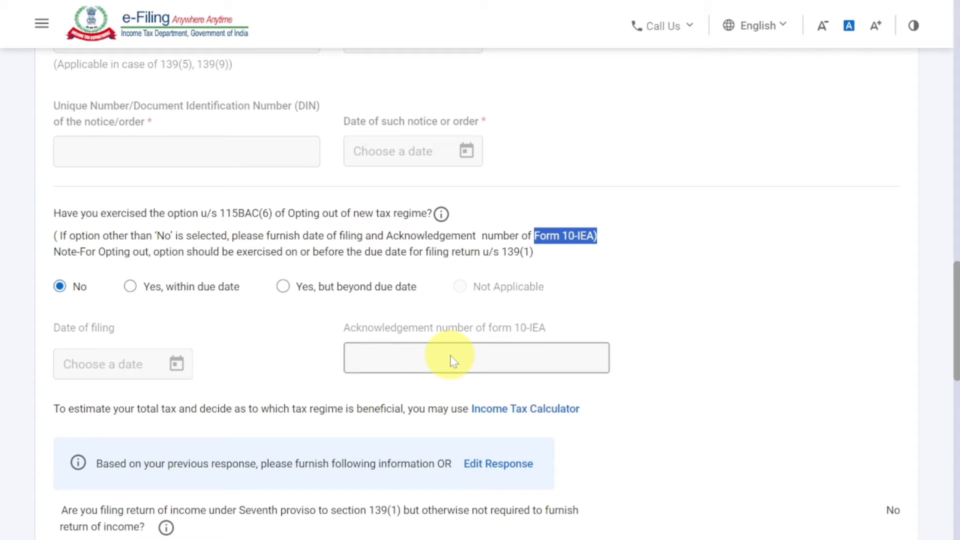
scroll(450, 357, "down", 5)
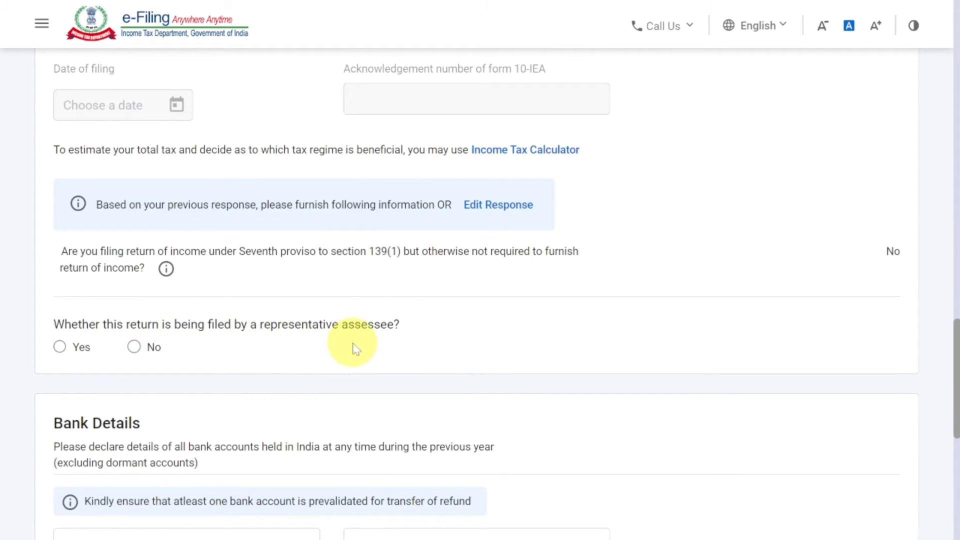
left_click(135, 348)
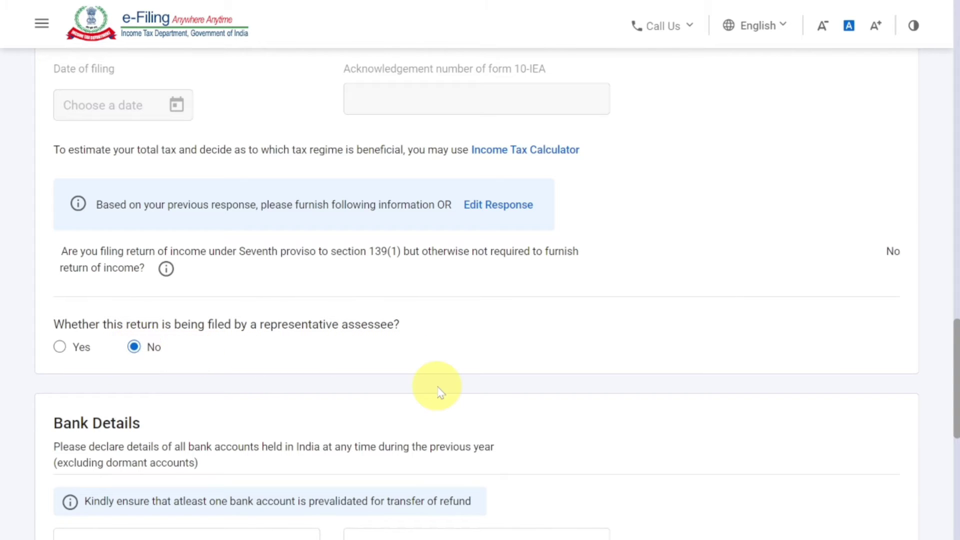
scroll(439, 392, "down", 9)
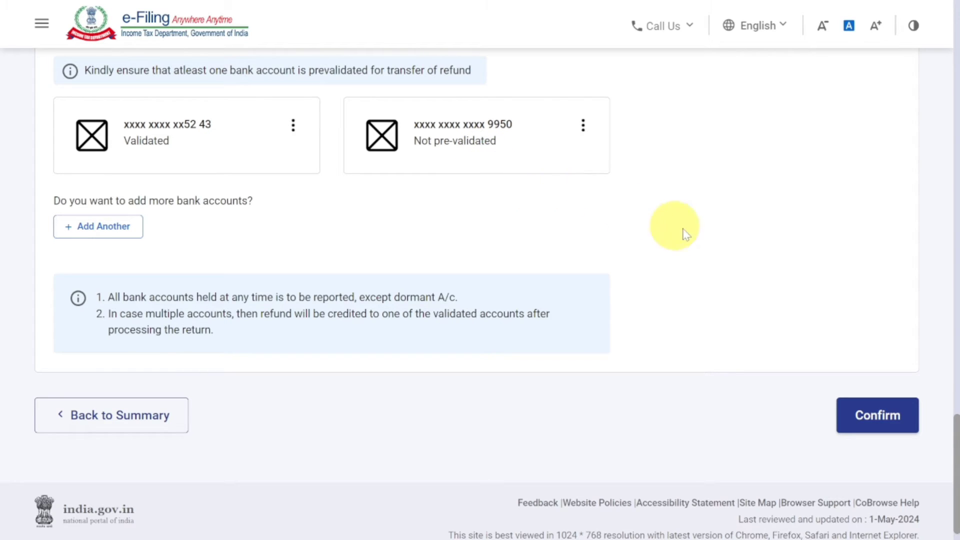
left_click(875, 414)
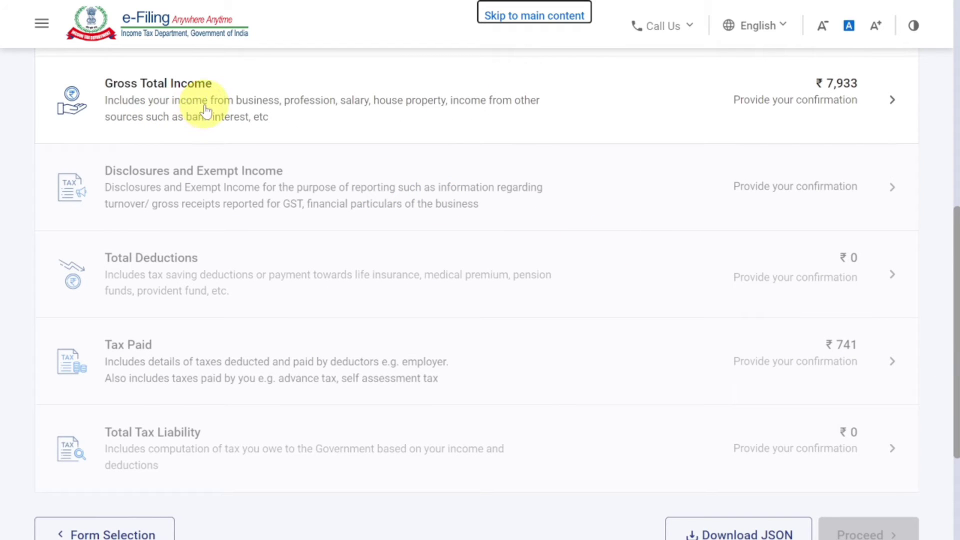
Open the Gross Total Income section and continue past the salary exemption questions without answering them.
left_click(249, 111)
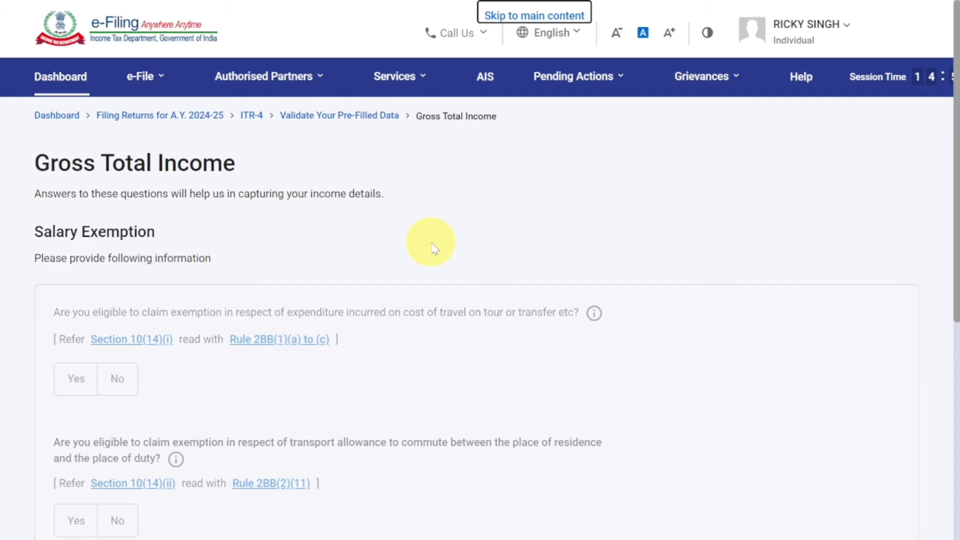
scroll(433, 248, "down", 7)
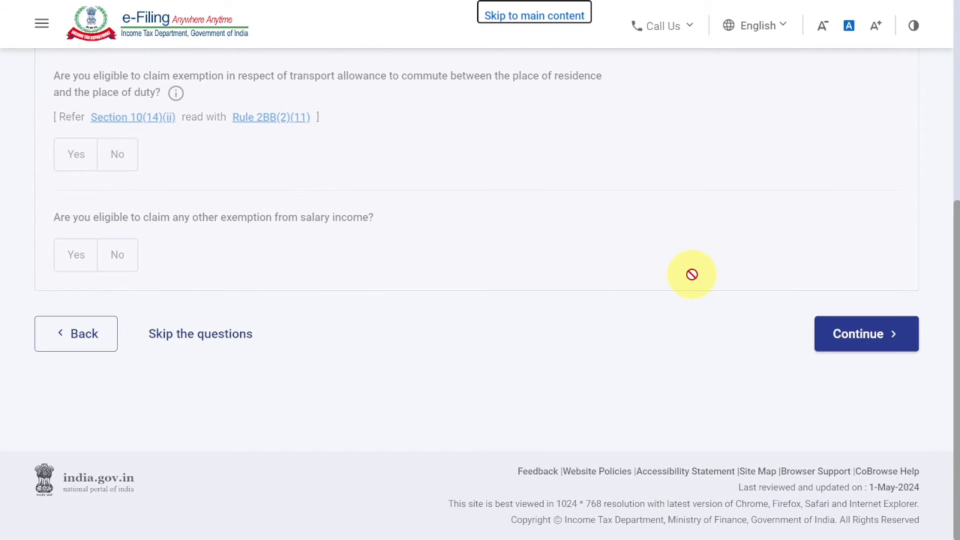
left_click(858, 335)
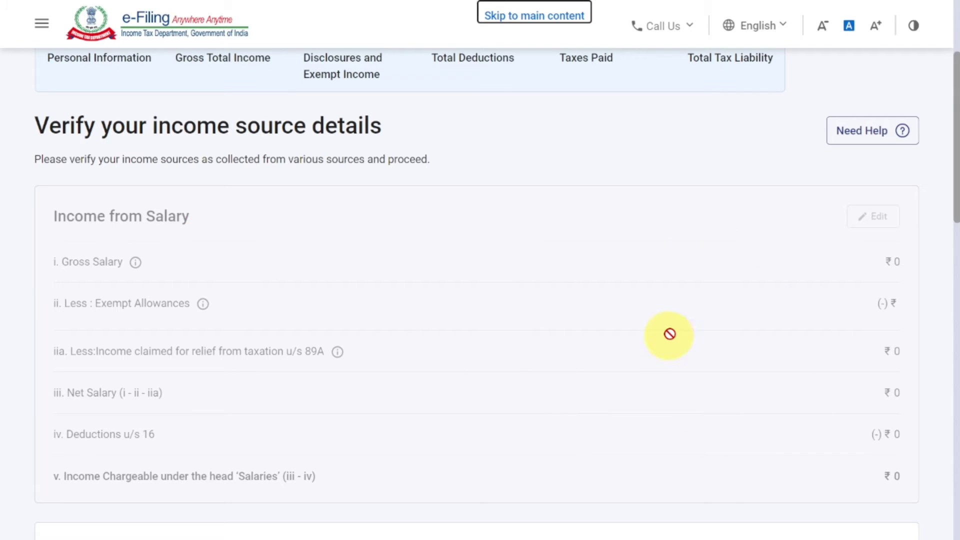
Add details of income from business under Section 44AD, name the business AJAY MEDICAL STORE, and browse the business codes.
scroll(669, 334, "down", 3)
scroll(364, 380, "down", 2)
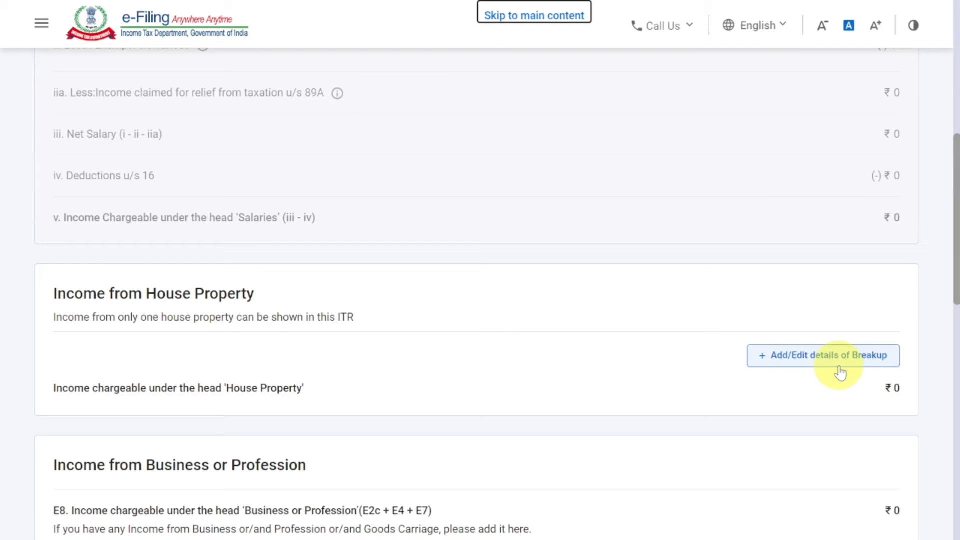
scroll(840, 372, "down", 2)
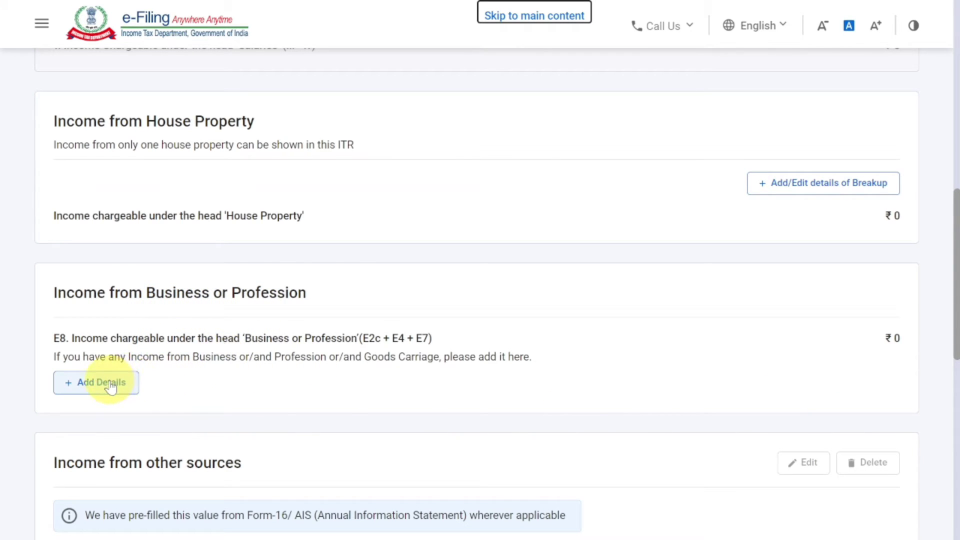
left_click(106, 385)
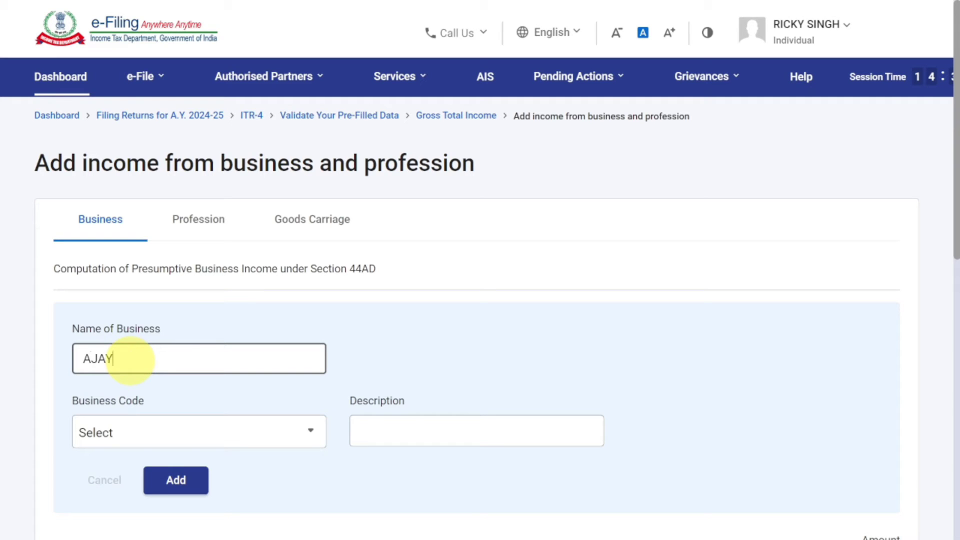
type("CAL STORE")
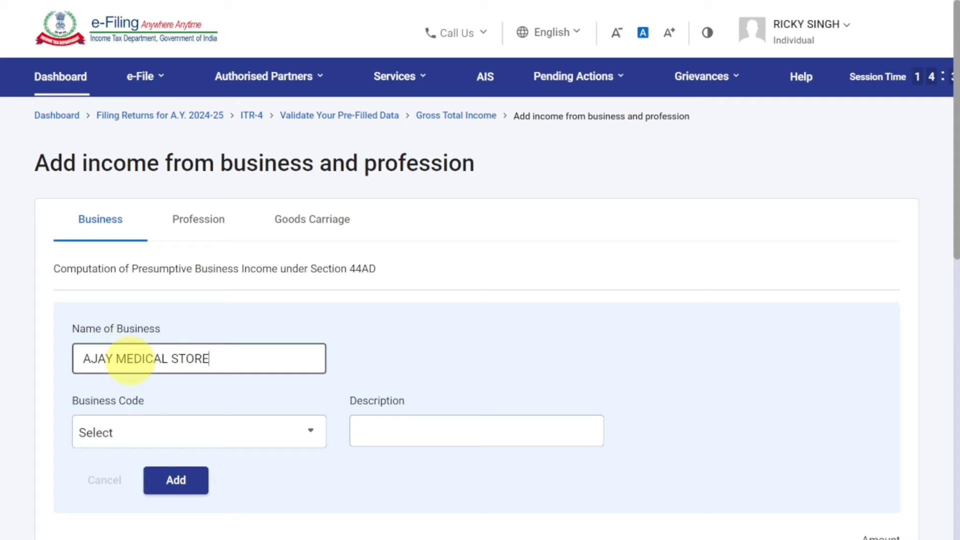
left_click(139, 430)
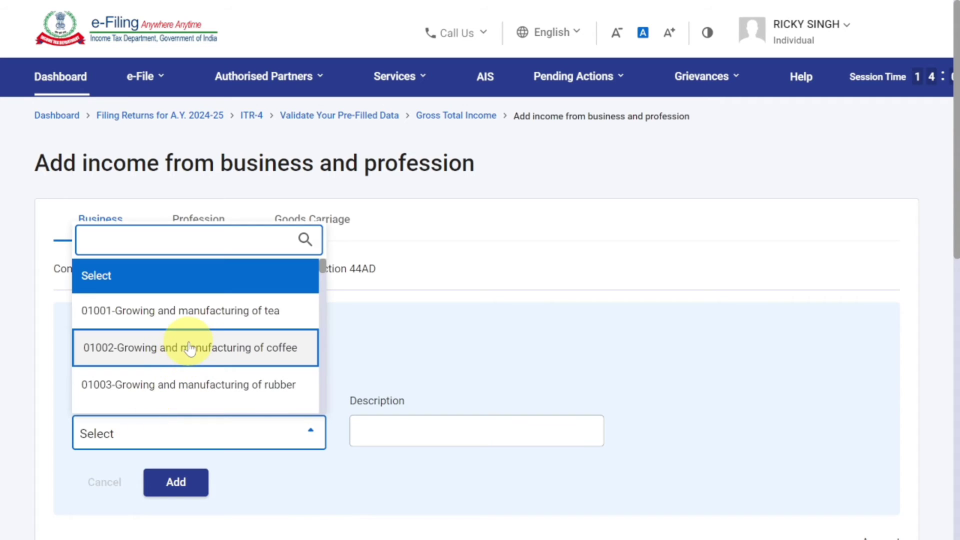
scroll(190, 348, "down", 1)
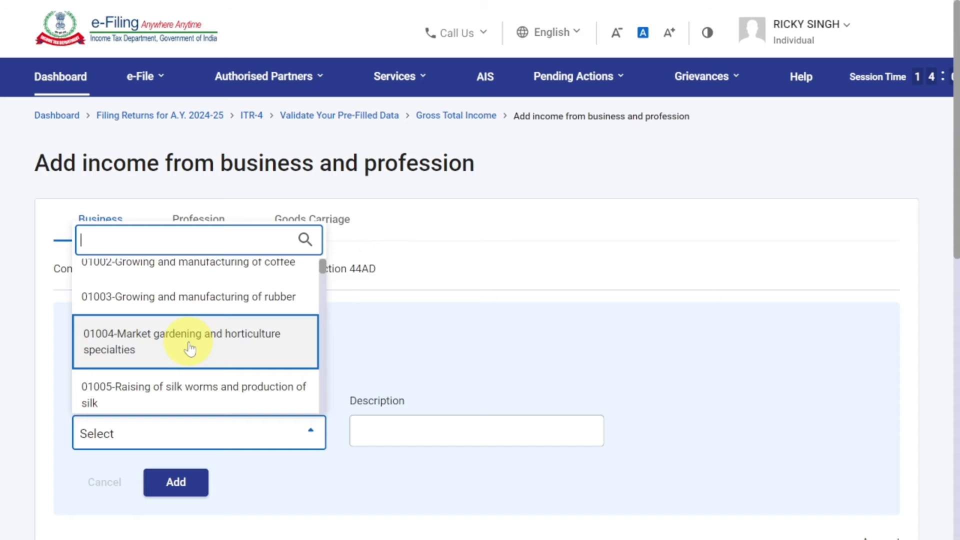
scroll(190, 348, "down", 3)
Enter gross receipts of ₹12,50,600 through bank or electronic modes and ₹1,54,780 in cash.
scroll(190, 348, "down", 4)
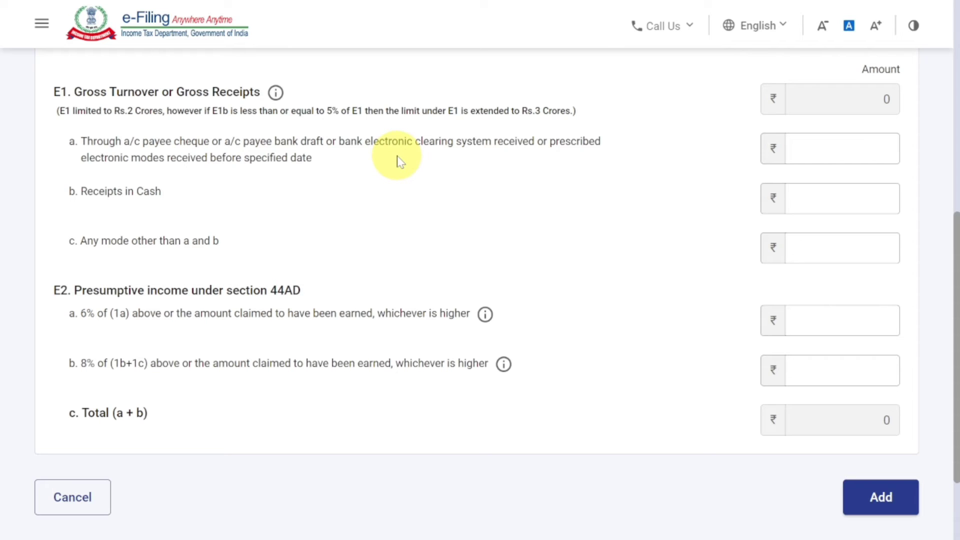
left_click(850, 150)
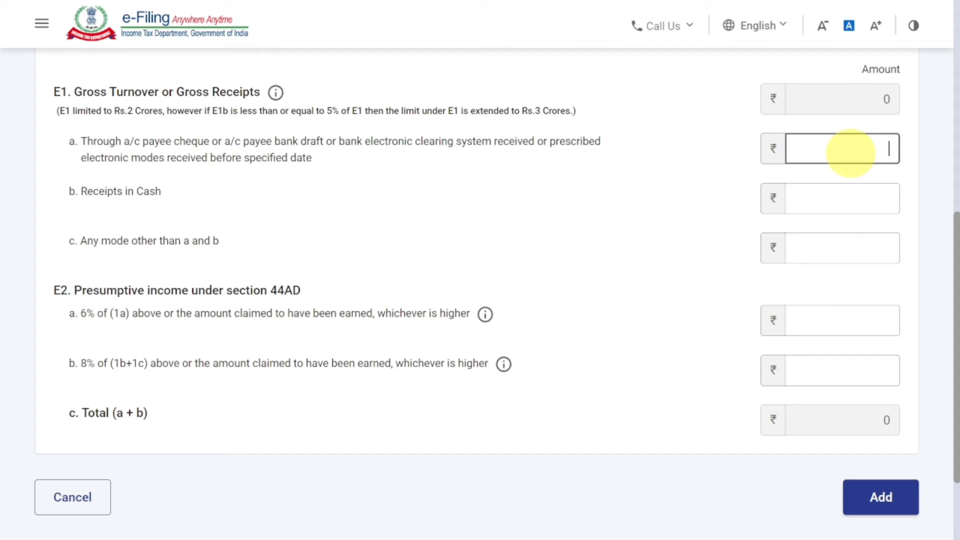
type("1250600")
left_click(529, 222)
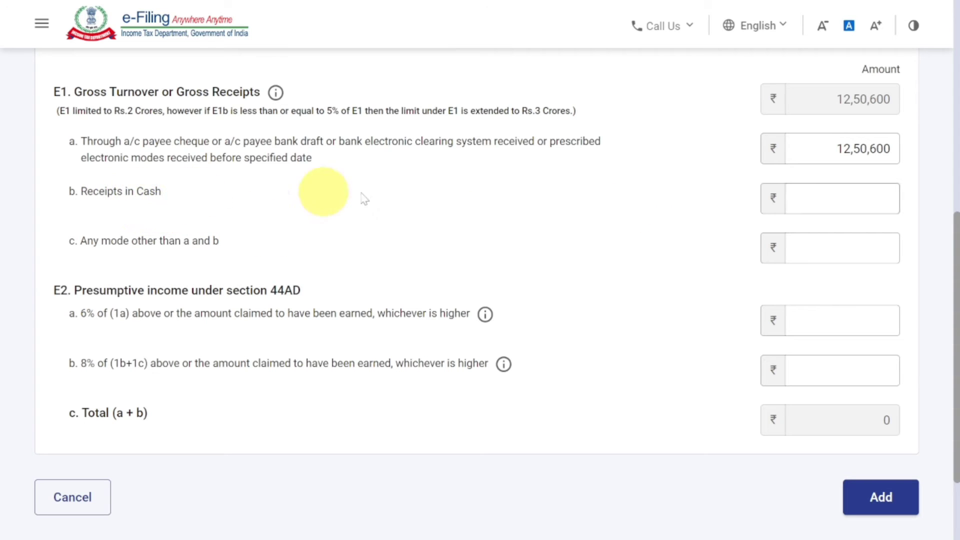
left_click(814, 198)
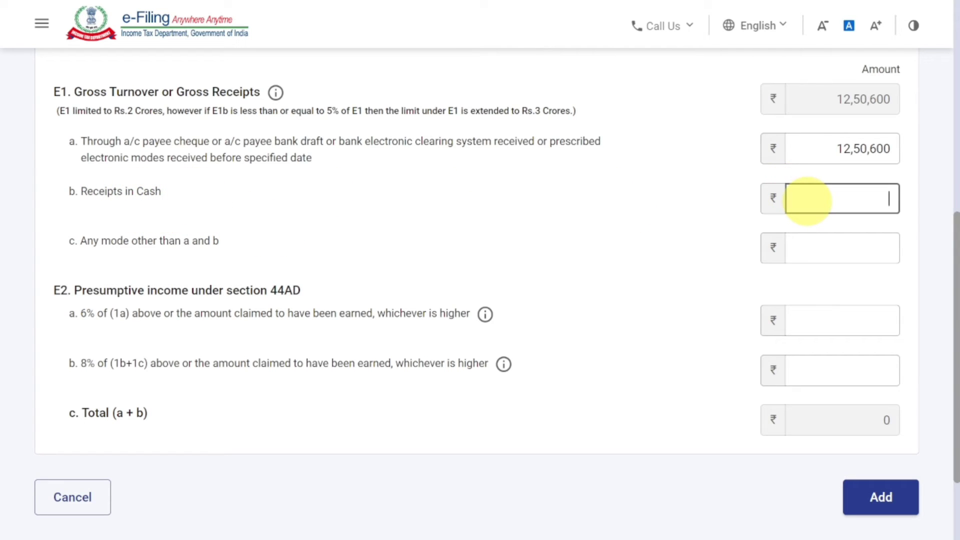
type("1,54,780")
left_click(716, 237)
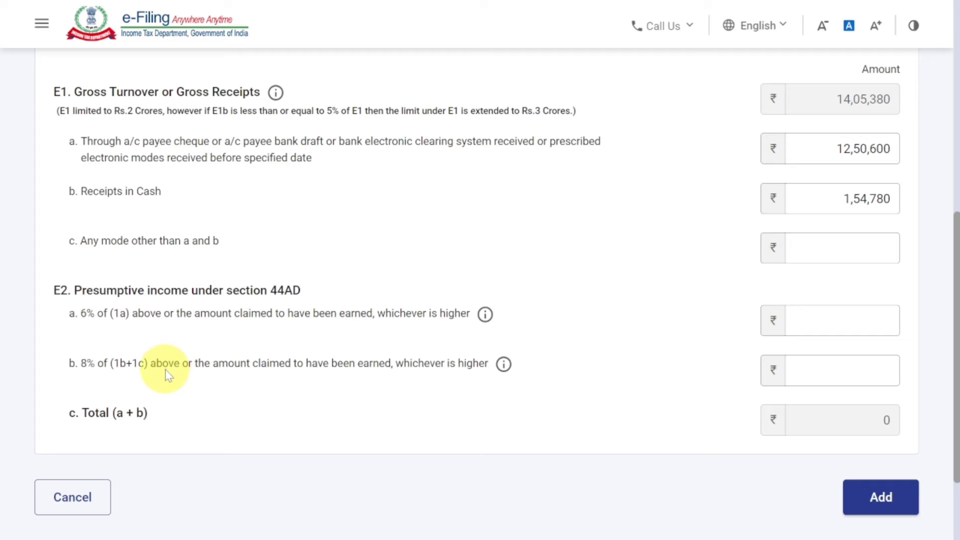
Enter Section 44AD presumptive income of ₹3,50,647 under the 6% head and ₹2,50,790 under the 8% head, and add the business income.
left_click(789, 319)
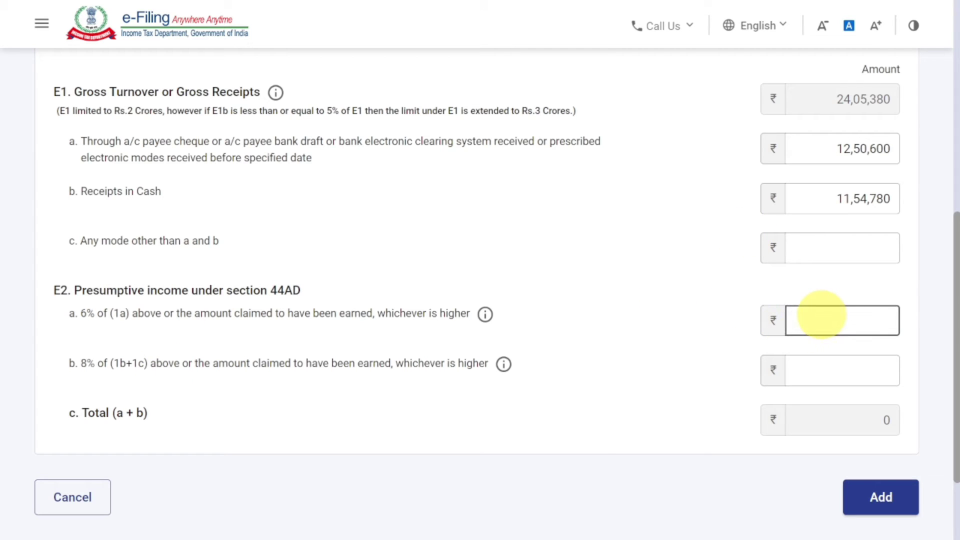
type("350647")
left_click(848, 376)
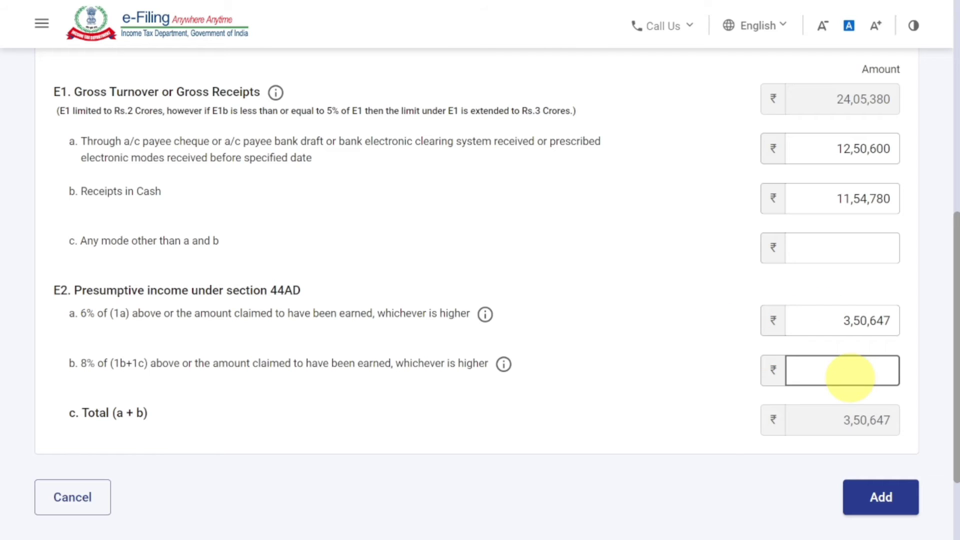
type("250790")
left_click(741, 344)
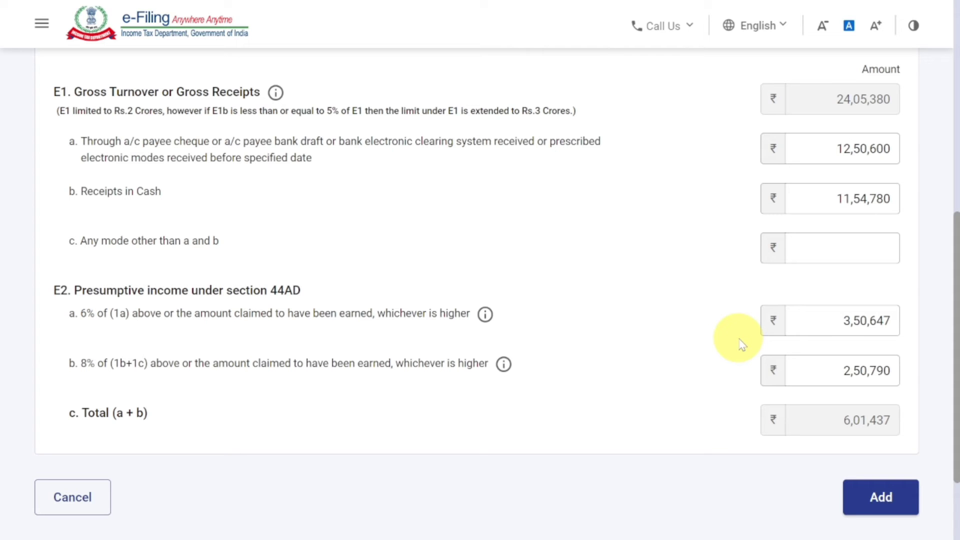
left_click(881, 498)
Add another income from other sources, reporting ₹4,584 of interest from savings bank accounts in India.
scroll(802, 392, "down", 15)
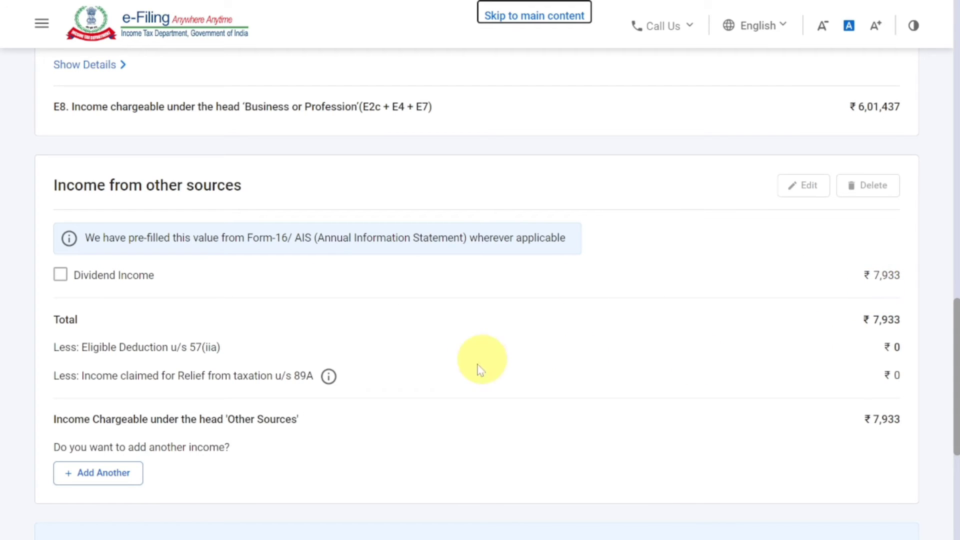
left_click(126, 481)
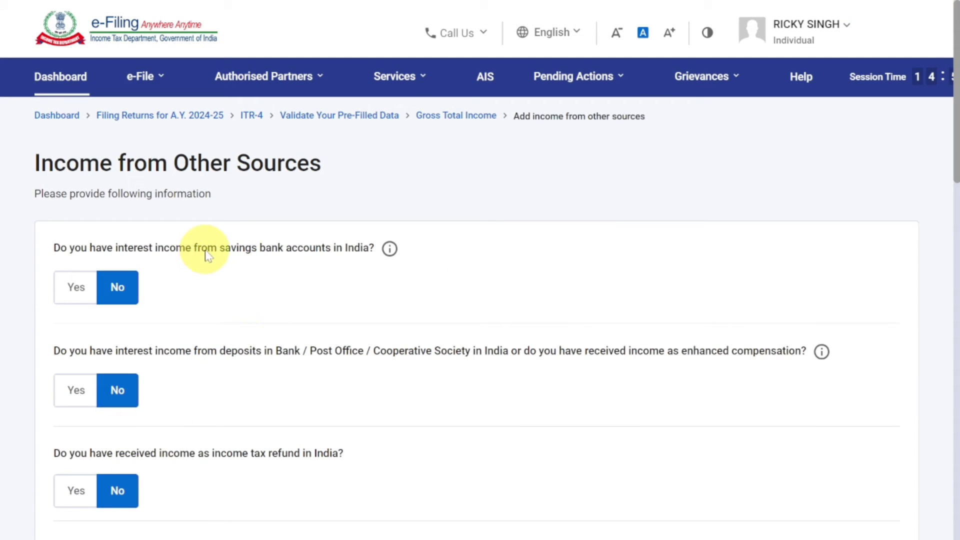
left_click(76, 289)
left_click(120, 342)
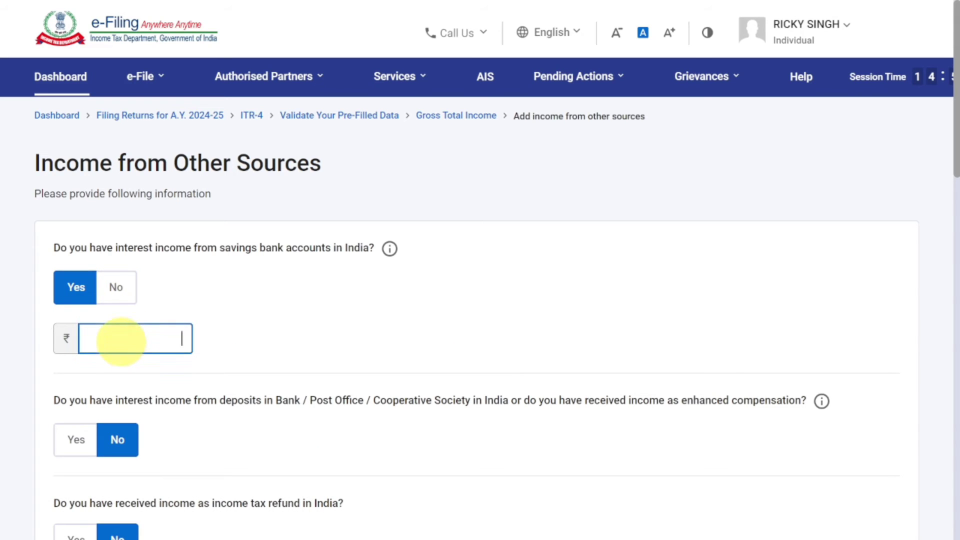
type("4584")
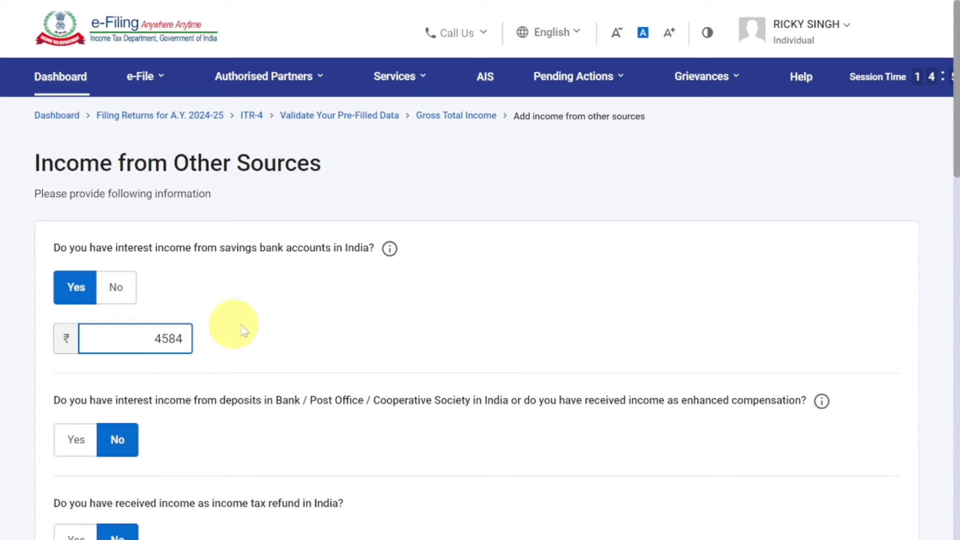
left_click(250, 330)
Report ₹12,457 of interest income from deposits in Bank / Post Office / Cooperative Society.
scroll(278, 398, "down", 3)
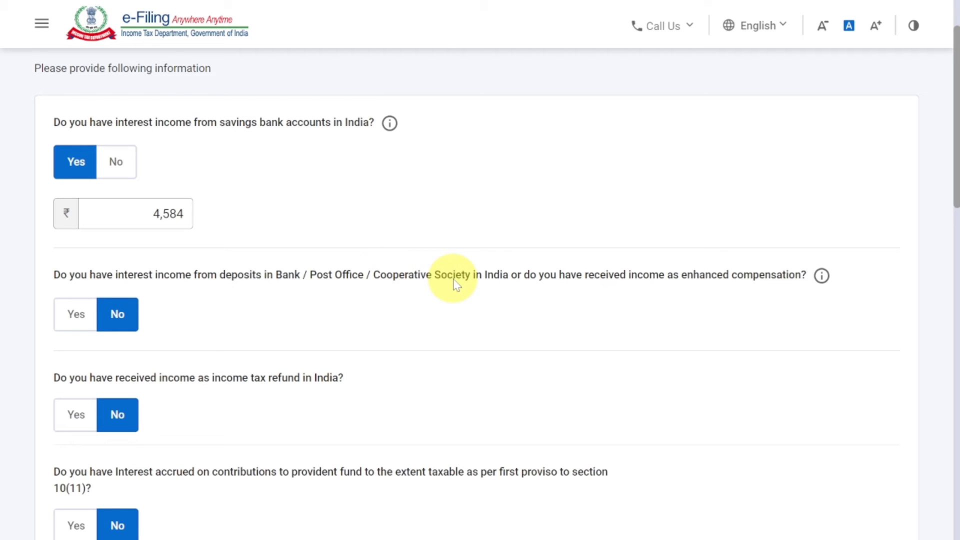
left_click(73, 314)
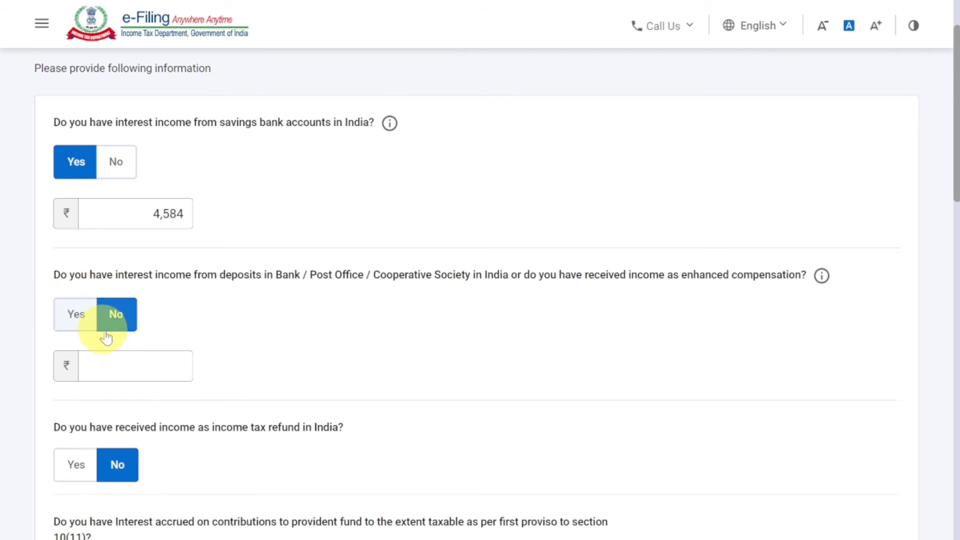
left_click(133, 365)
type("12")
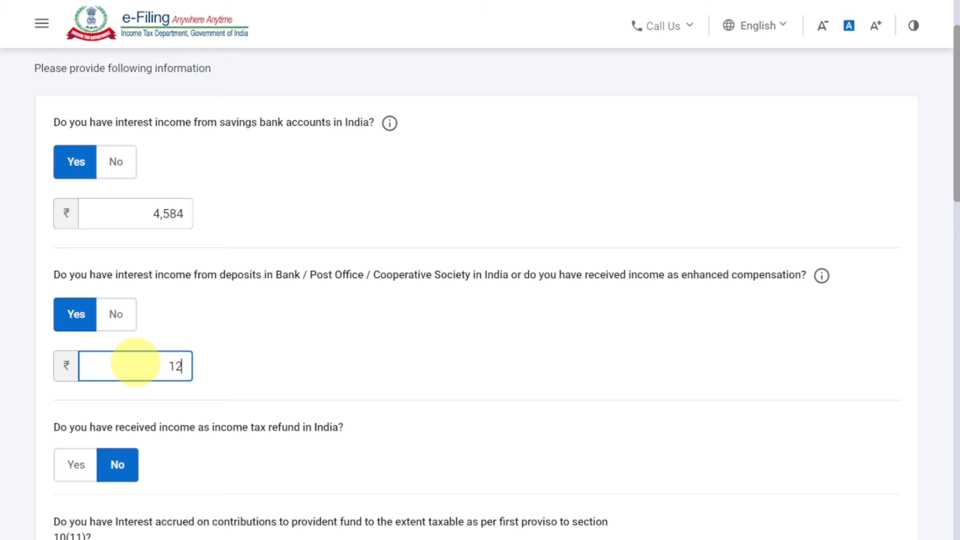
type("457")
left_click(323, 345)
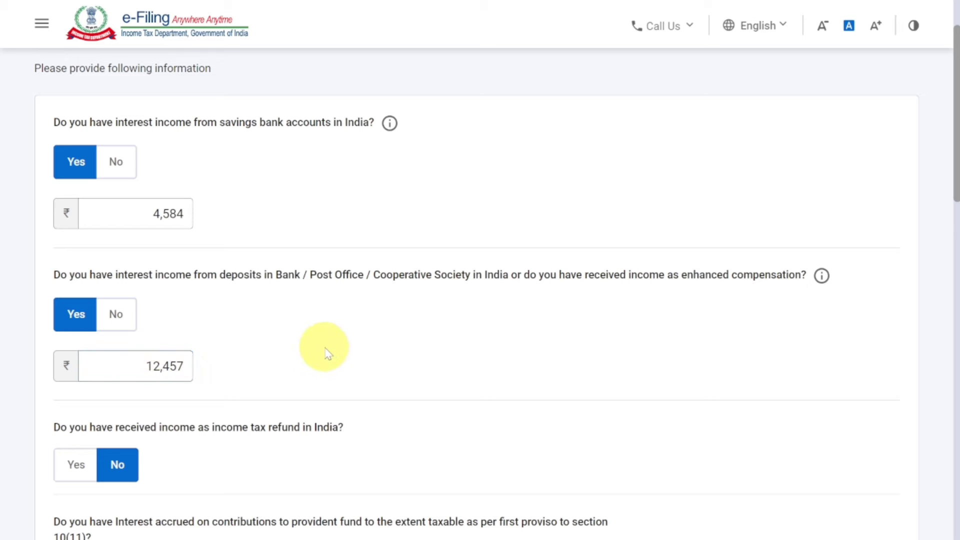
Answer yes to having any other income from other sources and enter its amount as ₹50,504.
scroll(325, 350, "down", 5)
scroll(328, 352, "down", 8)
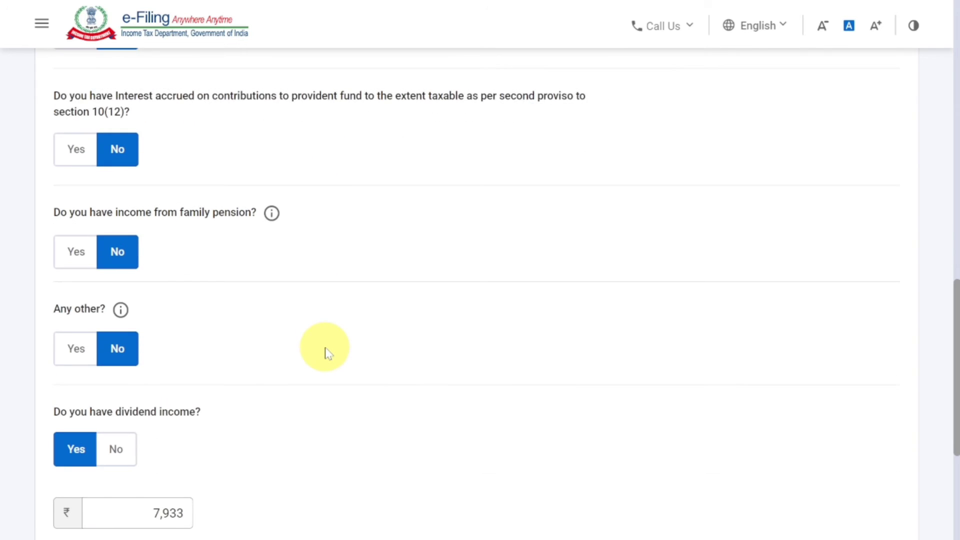
scroll(325, 350, "down", 2)
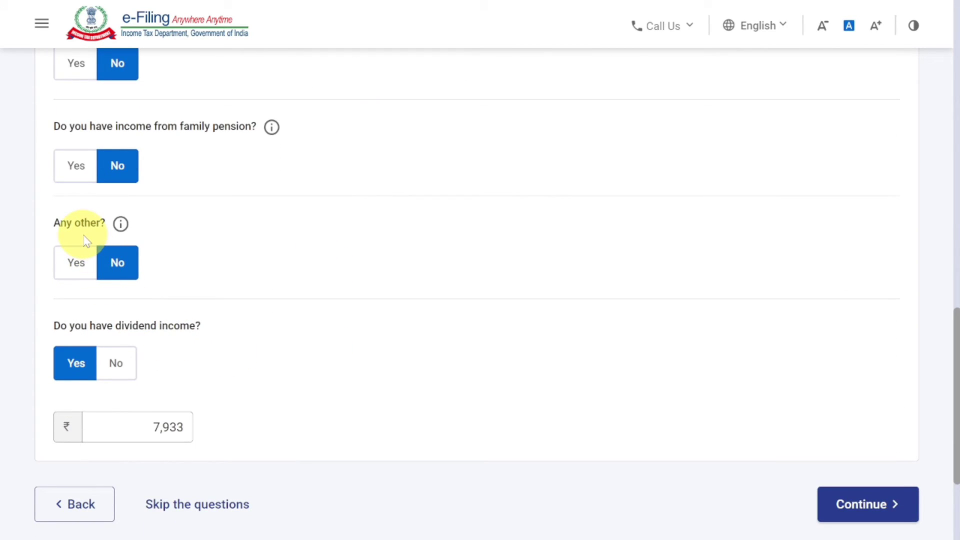
left_click(76, 263)
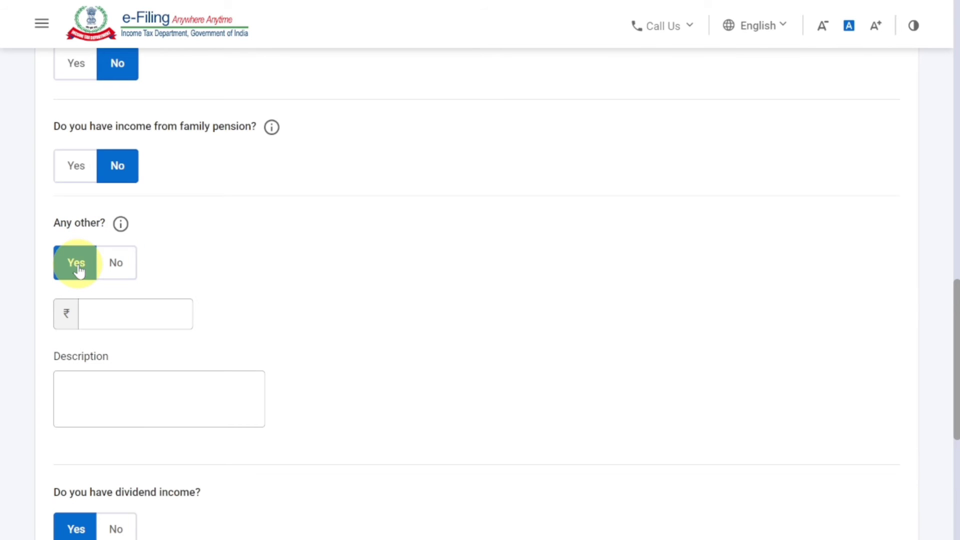
left_click(114, 315)
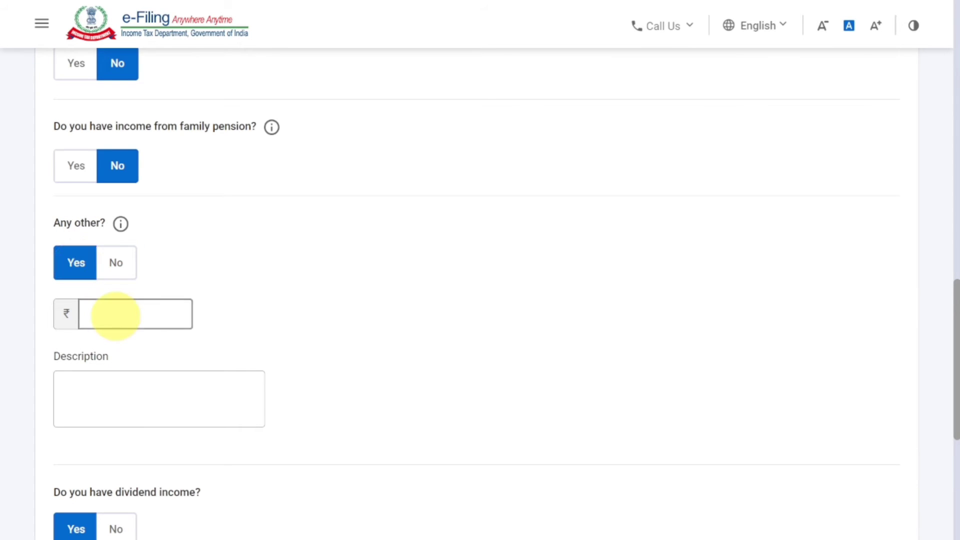
type("50")
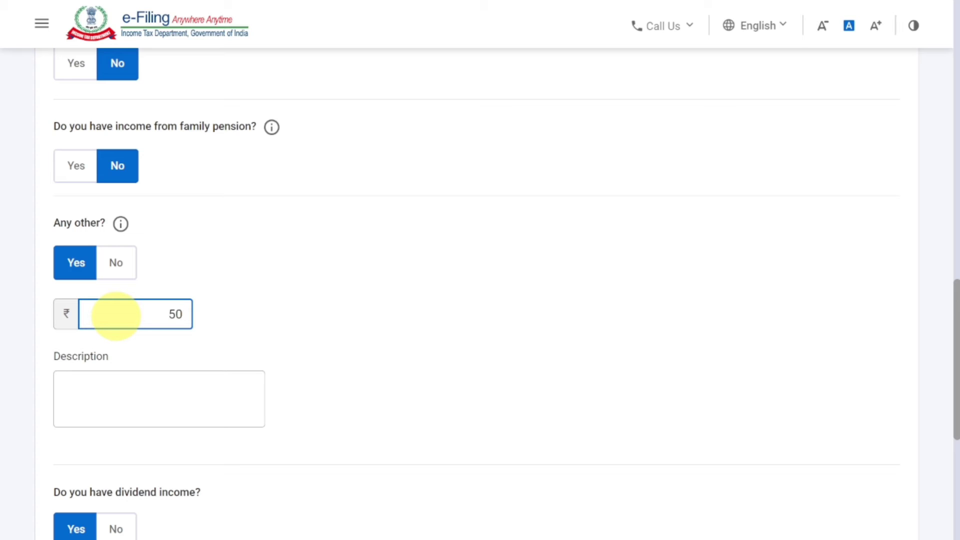
type(",504")
left_click(424, 385)
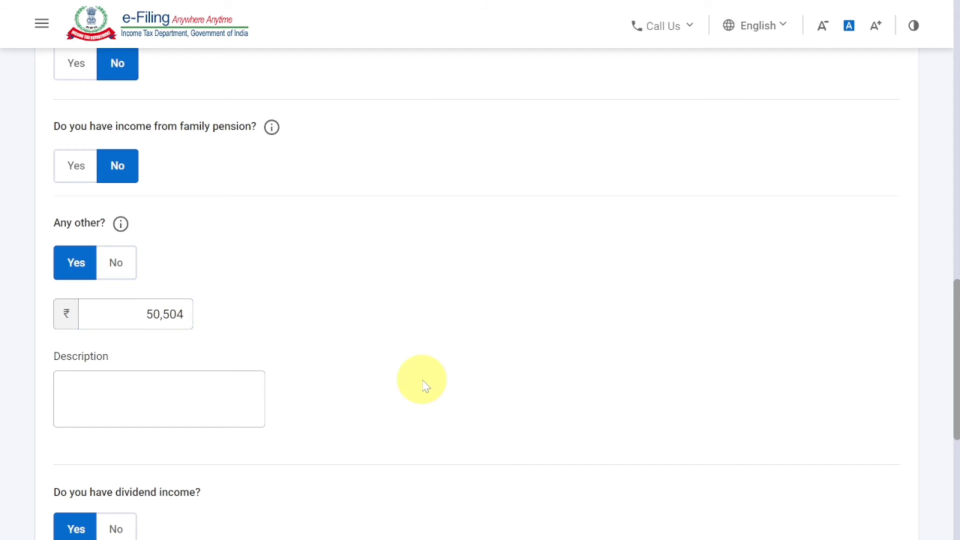
Describe the other income as ANY OTHER INCOME, and continue past the other sources questions with the dividend income kept.
left_click(232, 398)
type("ANY ")
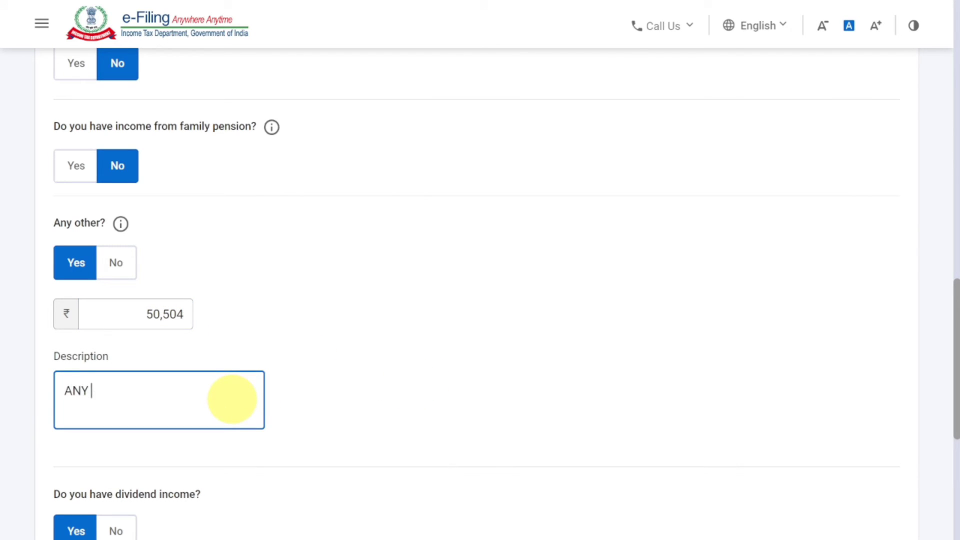
type("OTHER INCOME")
scroll(508, 461, "down", 7)
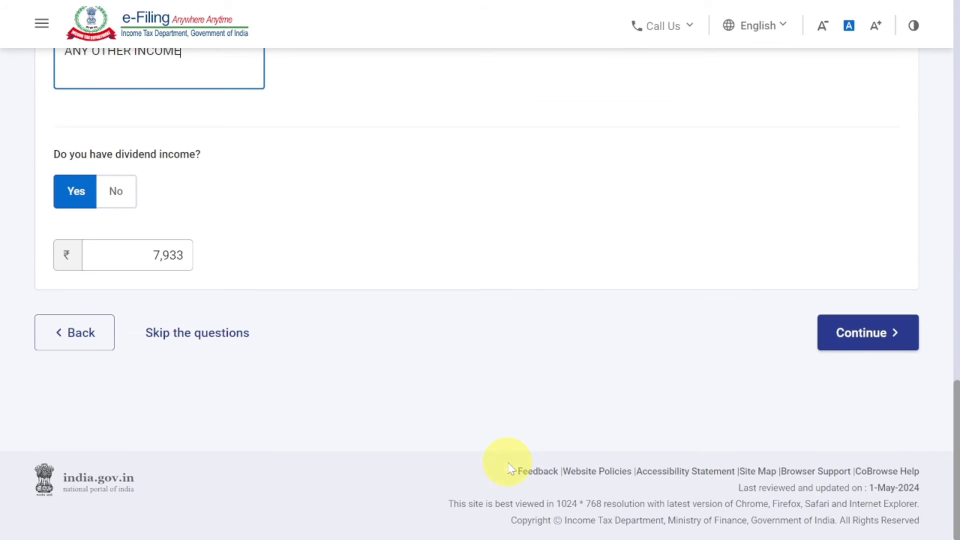
left_click(848, 335)
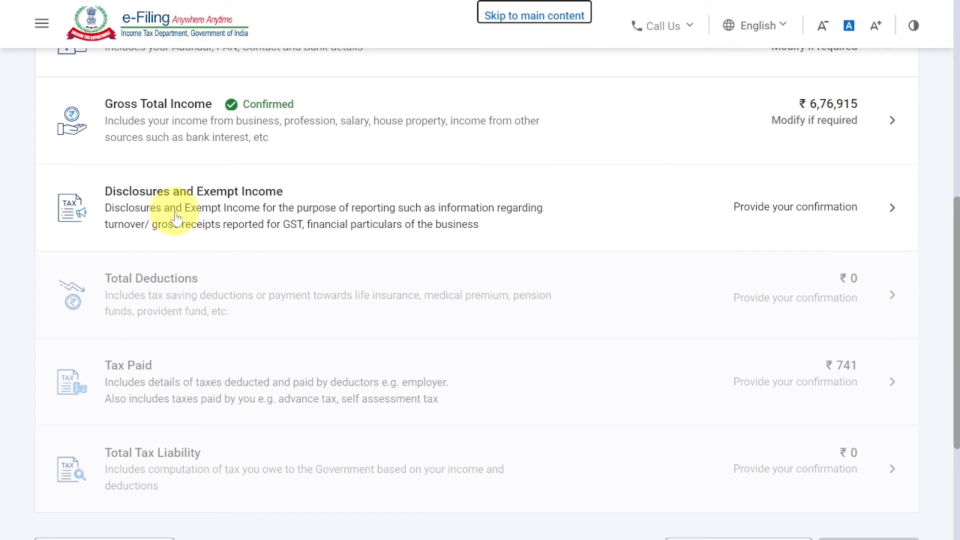
Open Disclosures and Exempt Income, start adding the Financial Particulars of the business, and look over the form's fields.
left_click(222, 214)
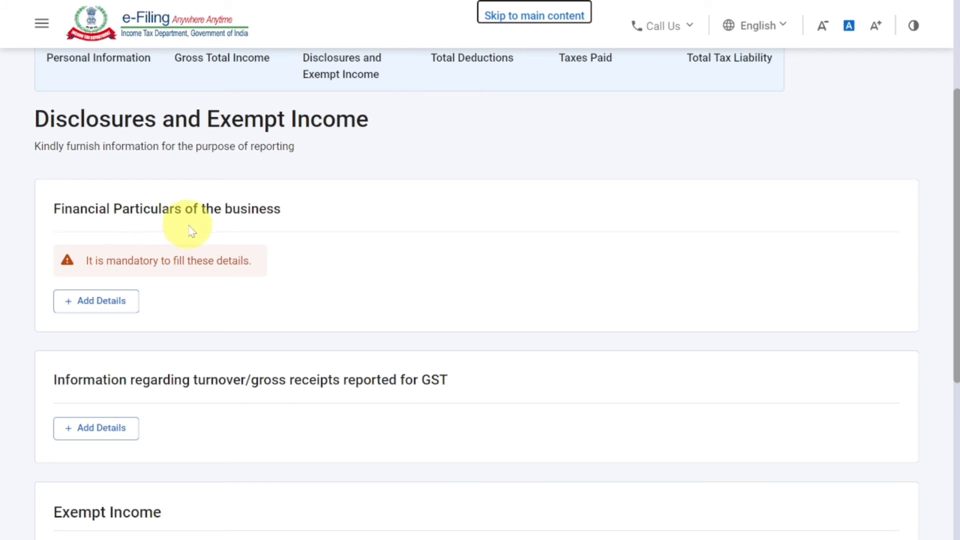
left_click(121, 305)
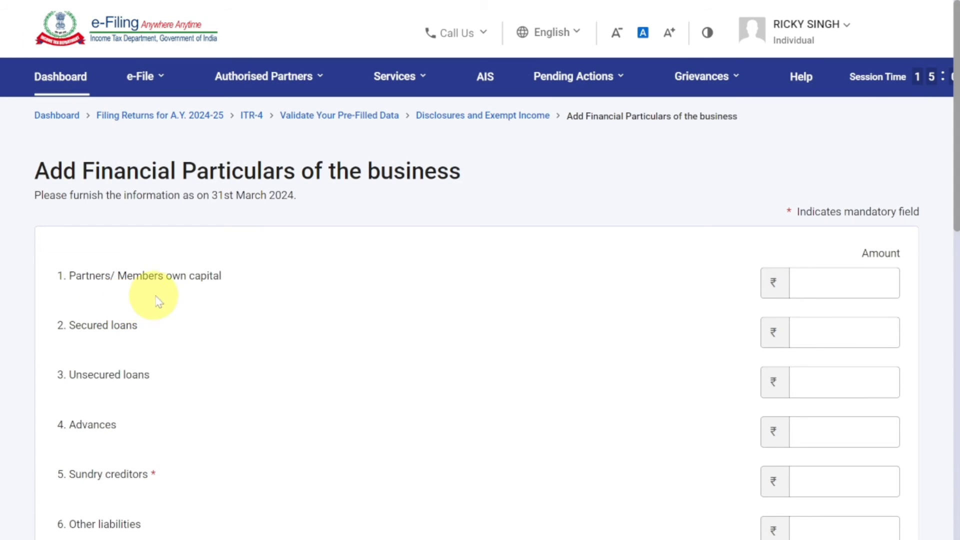
scroll(158, 300, "down", 4)
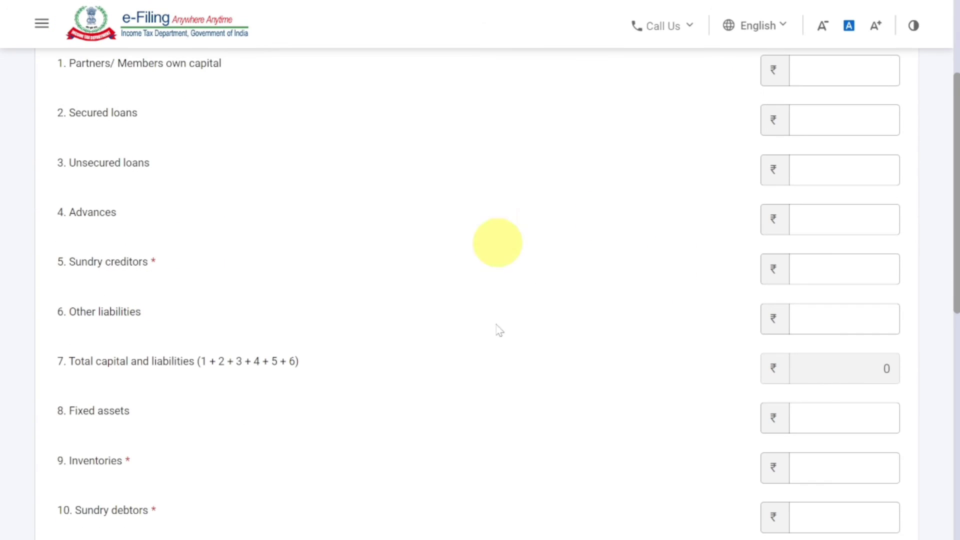
scroll(670, 409, "up", 2)
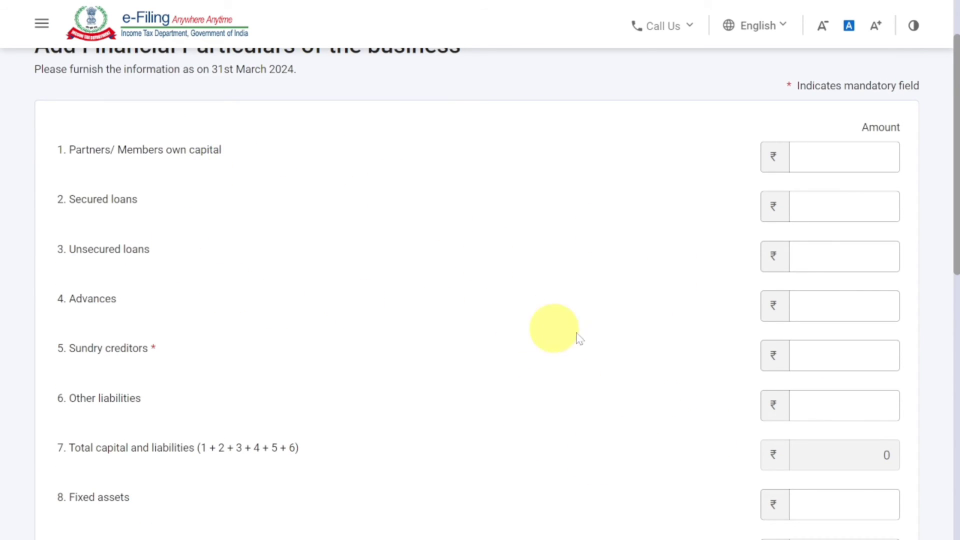
scroll(585, 337, "down", 5)
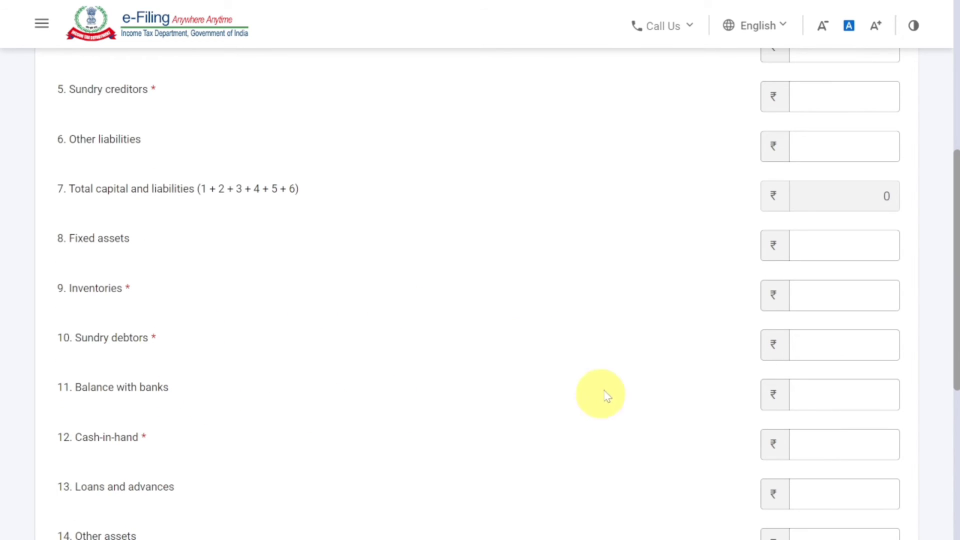
scroll(617, 422, "up", 5)
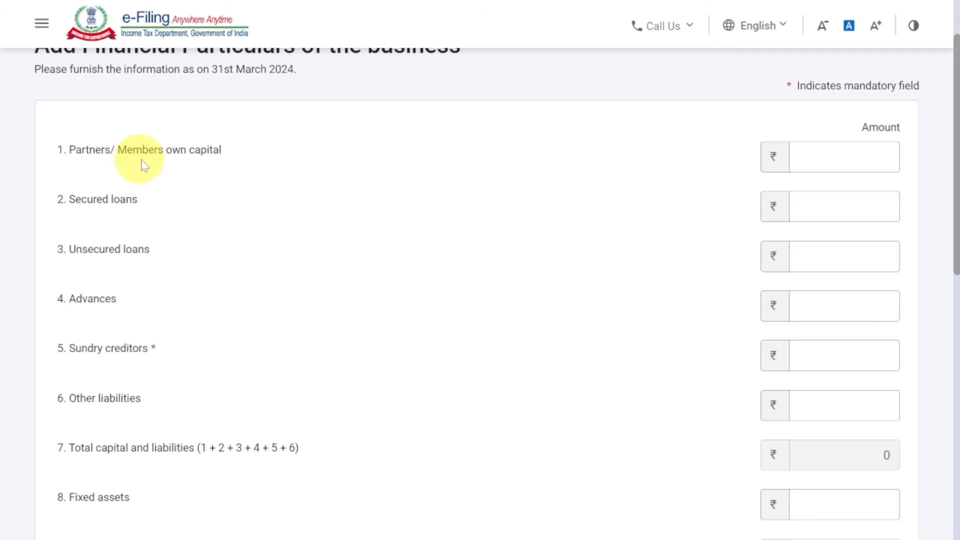
Go through the capital, liability and asset items of the financial particulars, from Partners/Members own capital to Total assets.
left_click(160, 155)
left_click(93, 205)
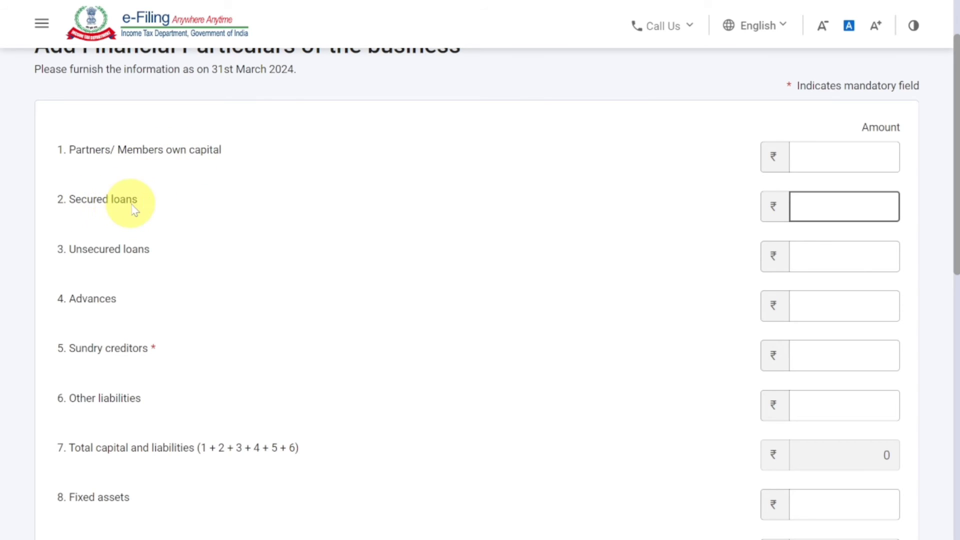
left_click(139, 248)
left_click(78, 310)
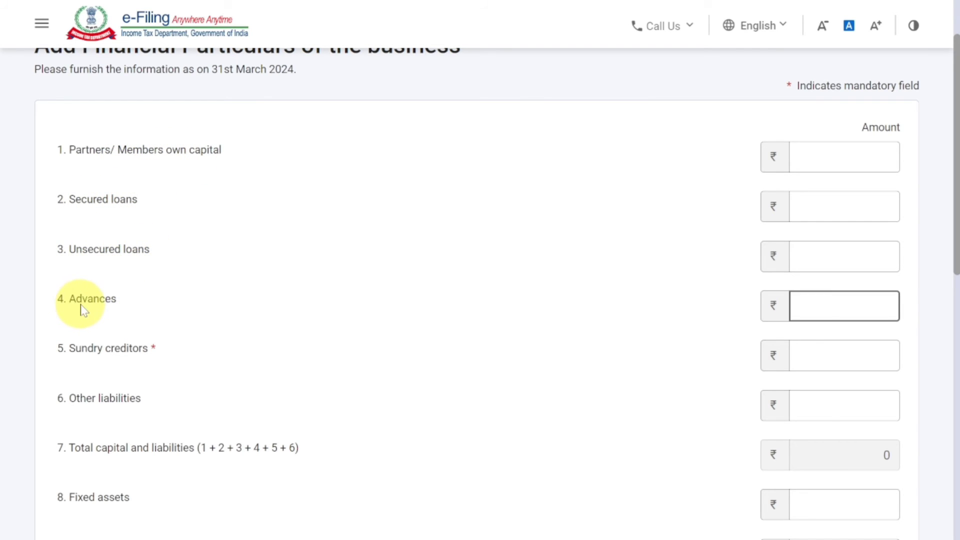
left_click(90, 356)
left_click(100, 398)
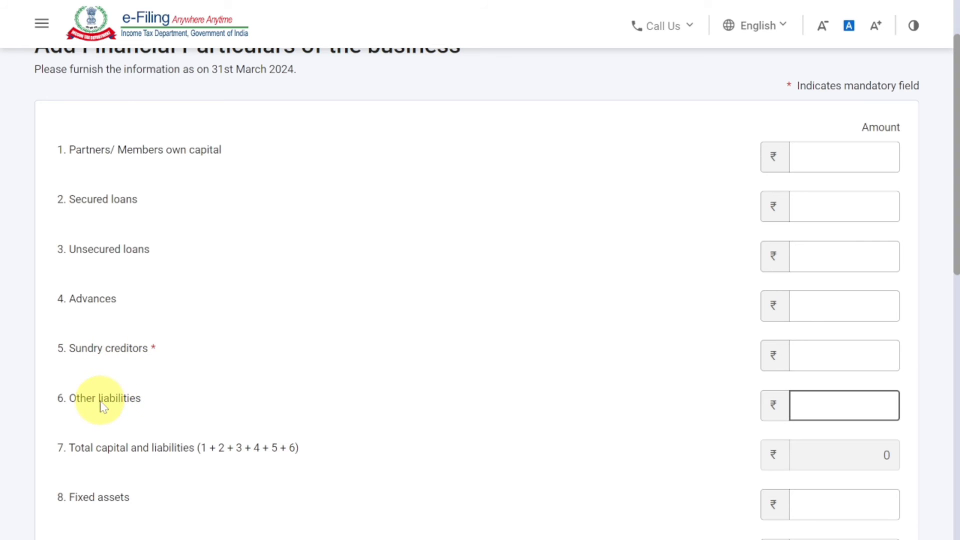
left_click(119, 457)
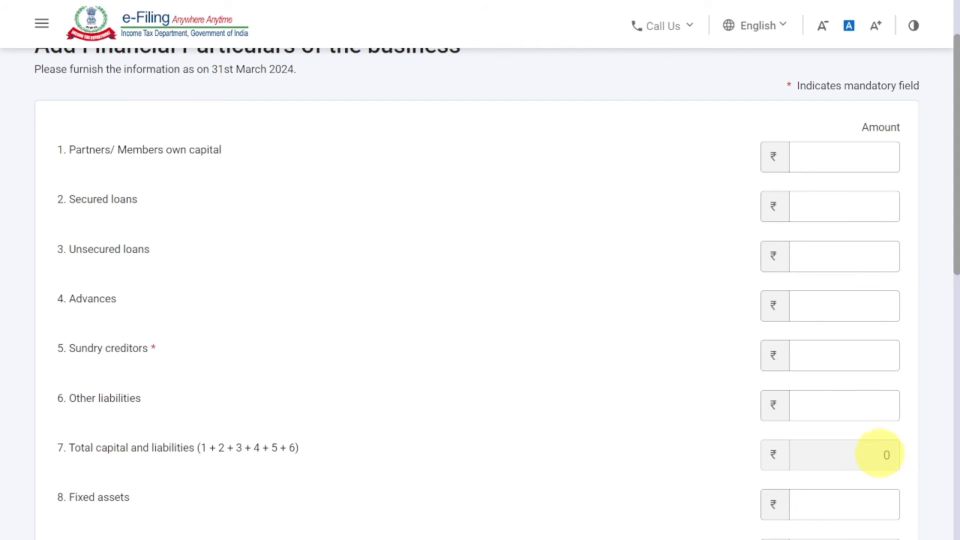
scroll(876, 453, "down", 7)
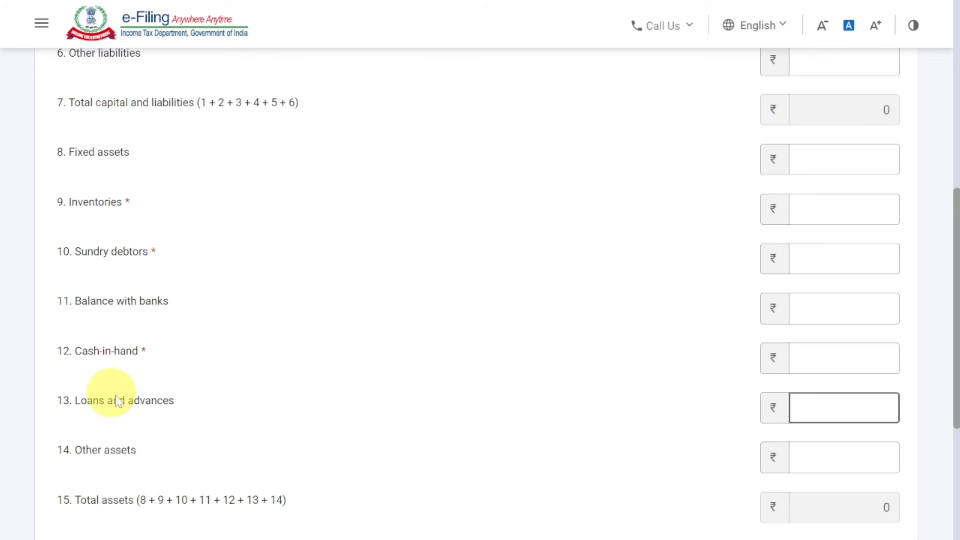
scroll(156, 411, "down", 2)
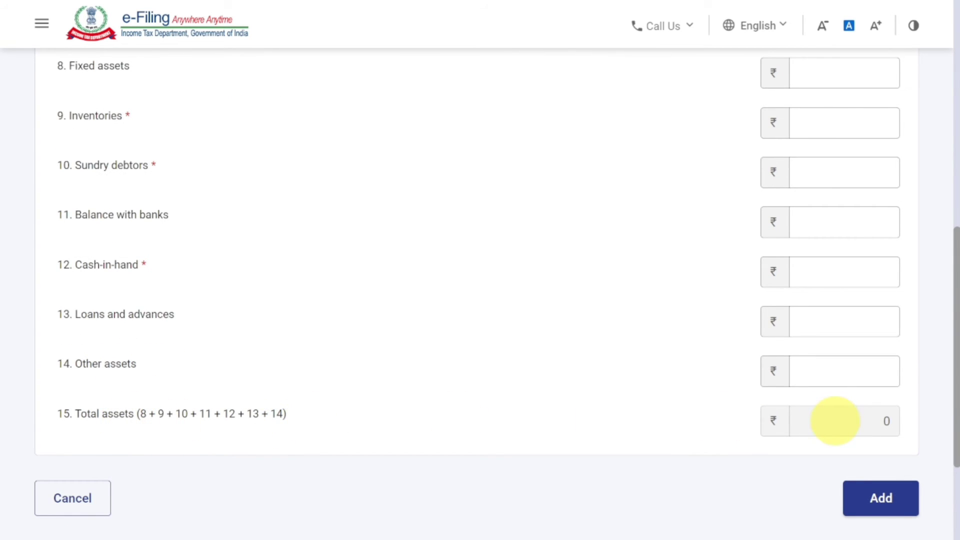
scroll(835, 423, "up", 6)
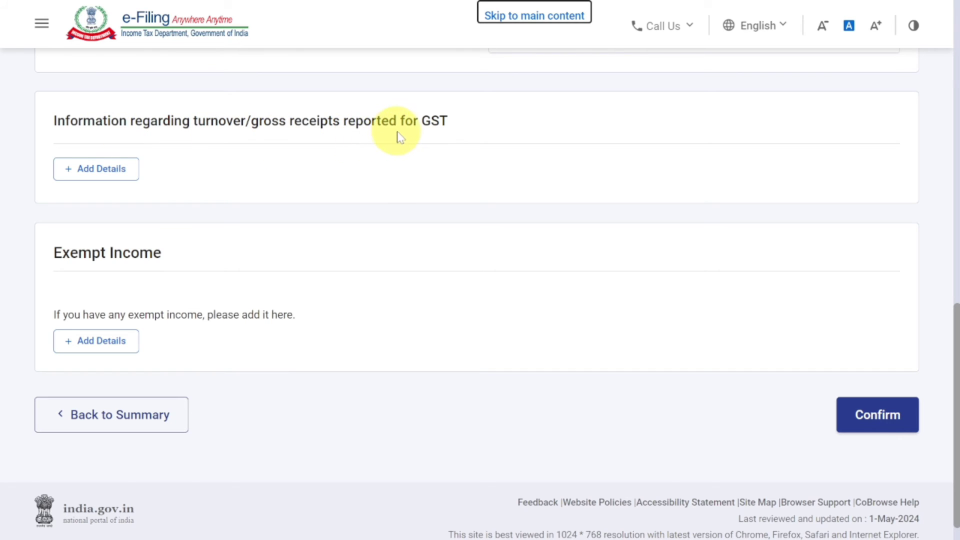
left_click(114, 178)
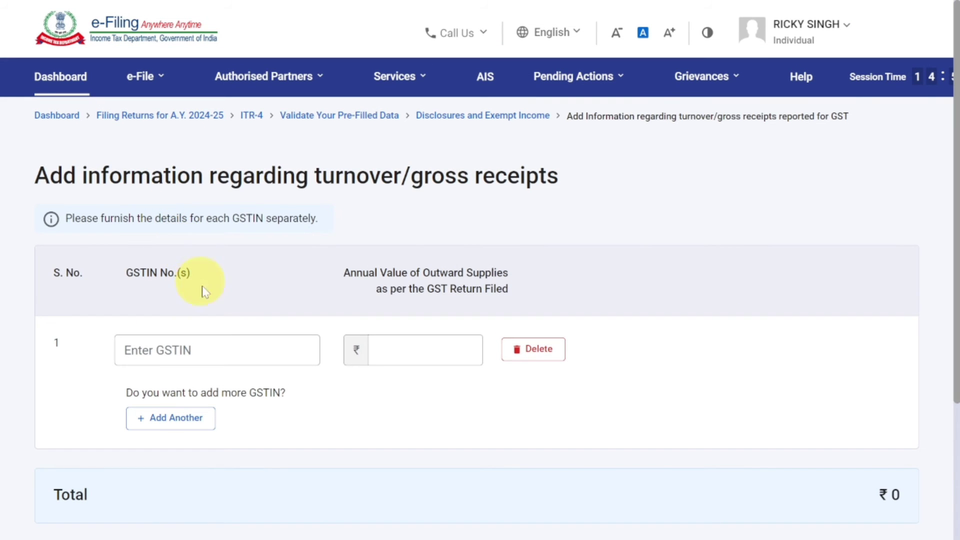
left_click(211, 339)
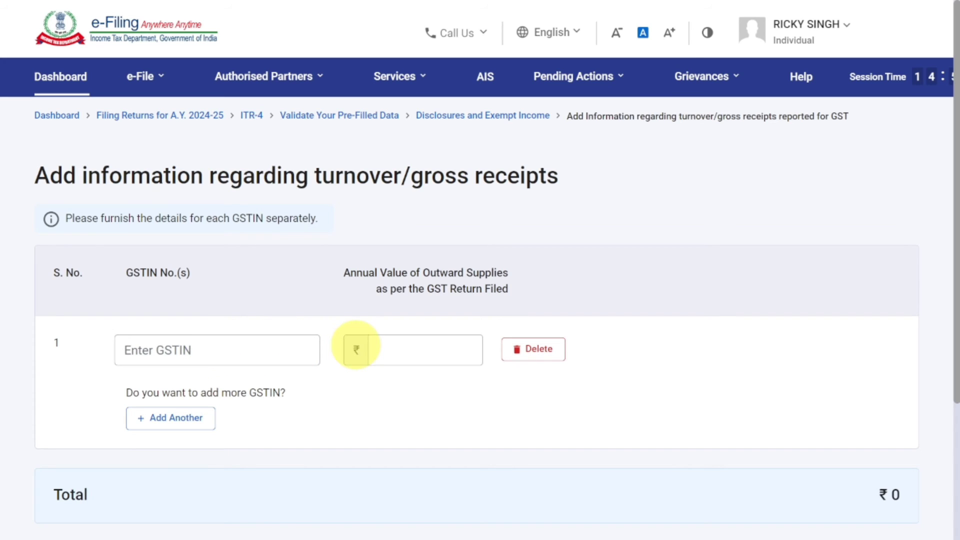
left_click(380, 349)
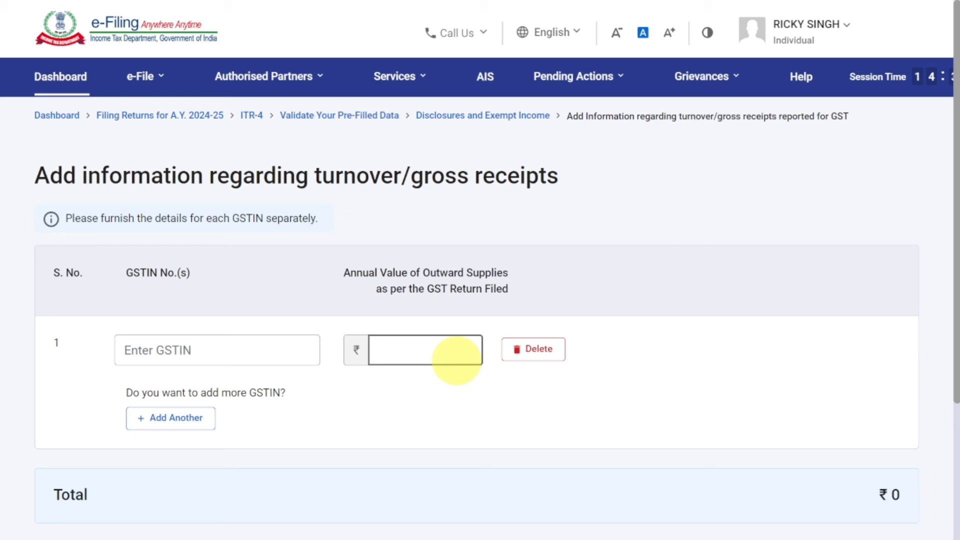
scroll(457, 361, "down", 2)
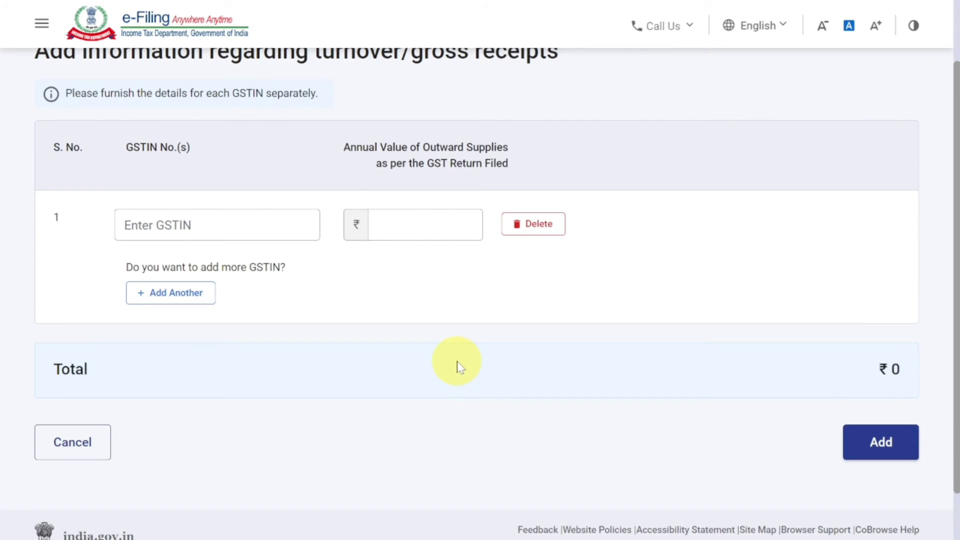
left_click(92, 445)
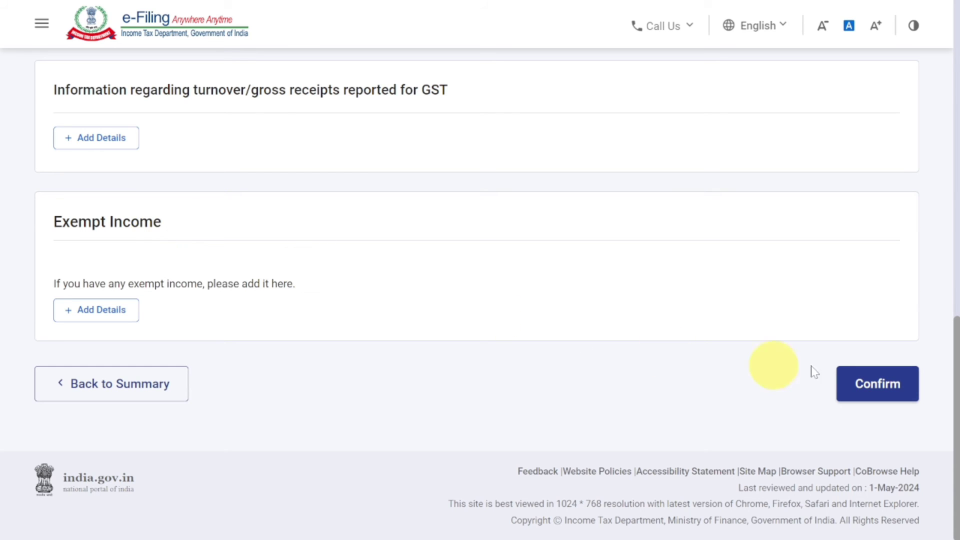
Confirm Disclosures and Exempt Income, and confirm Total Deductions without adding any deduction or answering the 80CCD(2) question.
left_click(860, 389)
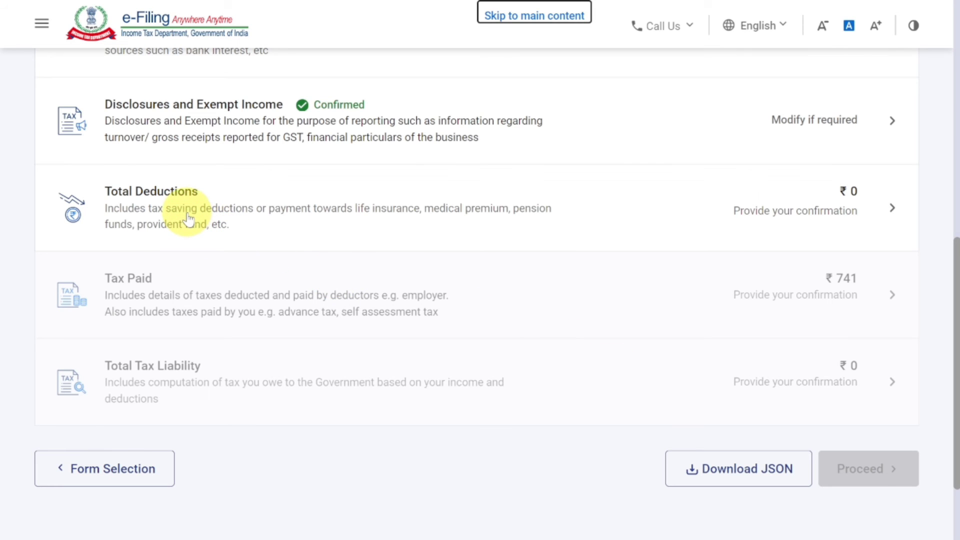
left_click(189, 218)
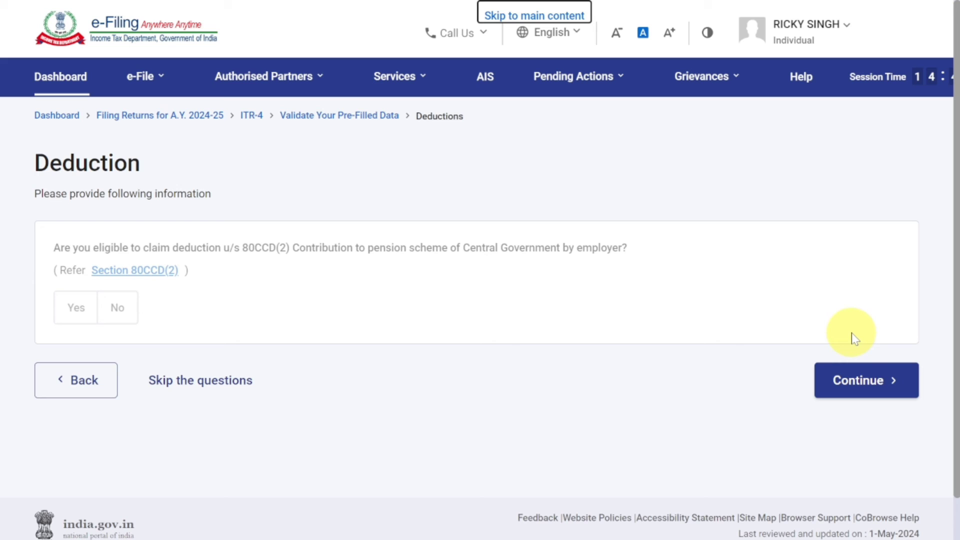
left_click(872, 382)
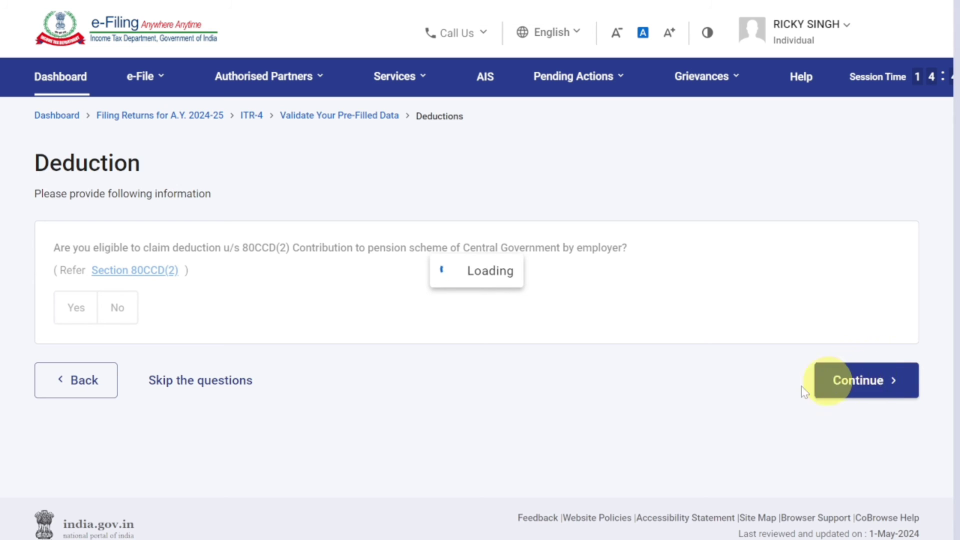
scroll(805, 442, "down", 3)
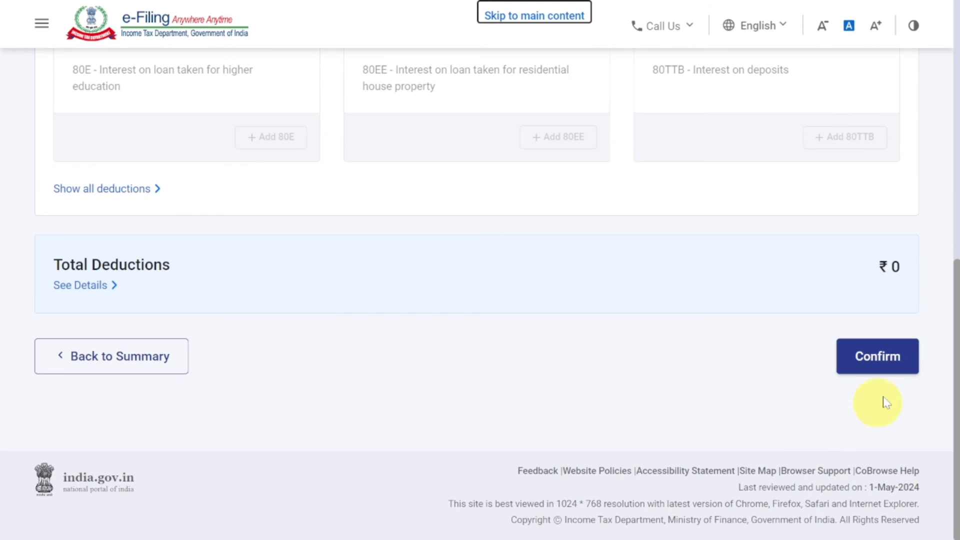
left_click(877, 356)
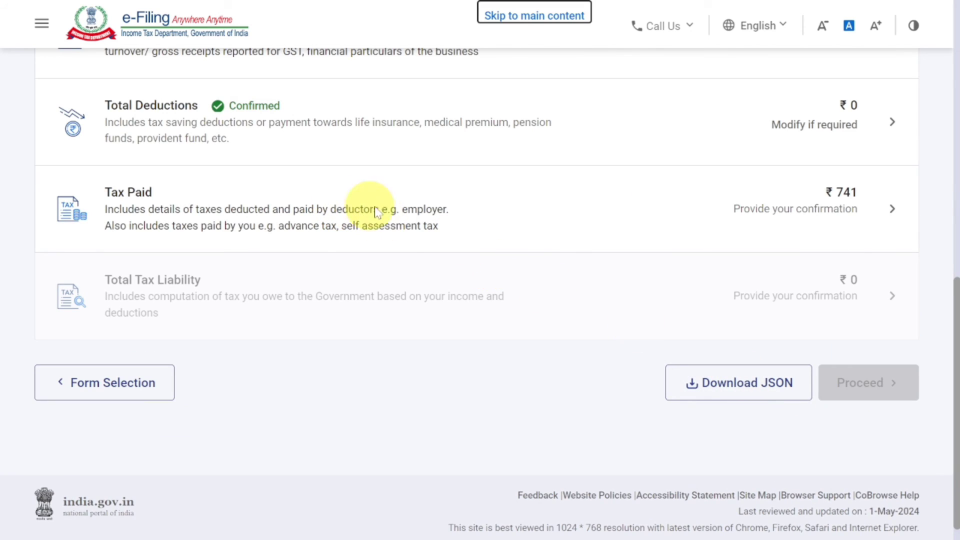
Review the TDS, TCS, advance tax and self-assessment tax details in the Tax Paid section, and confirm them.
left_click(664, 214)
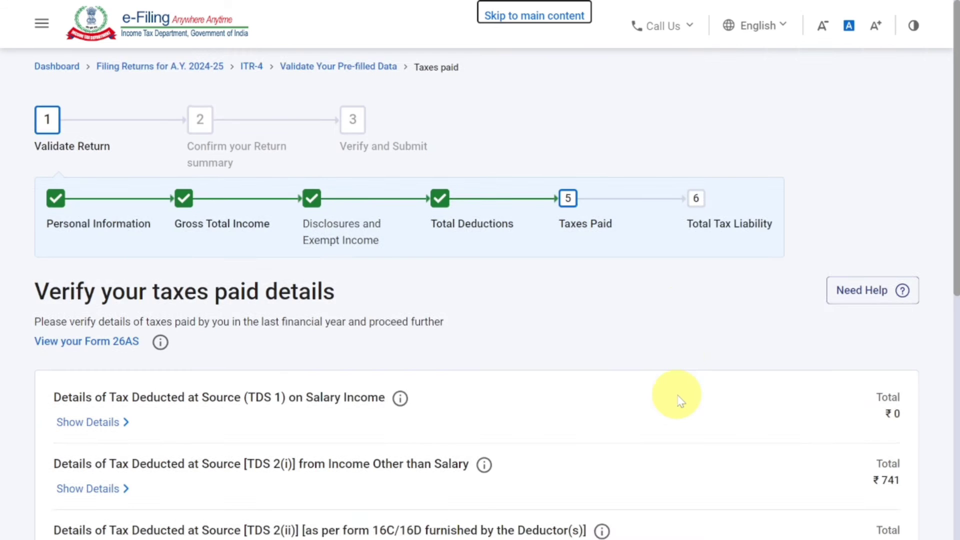
scroll(677, 395, "down", 5)
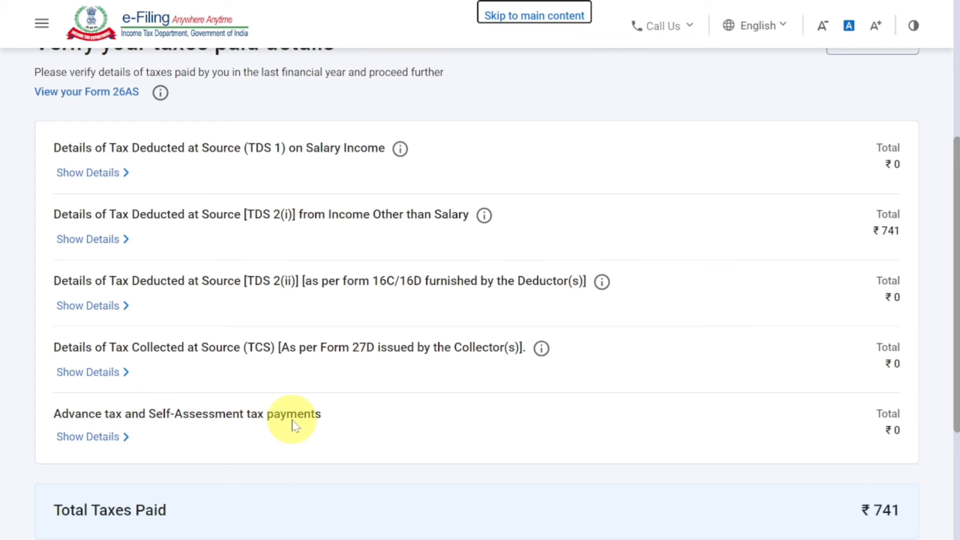
scroll(294, 425, "down", 2)
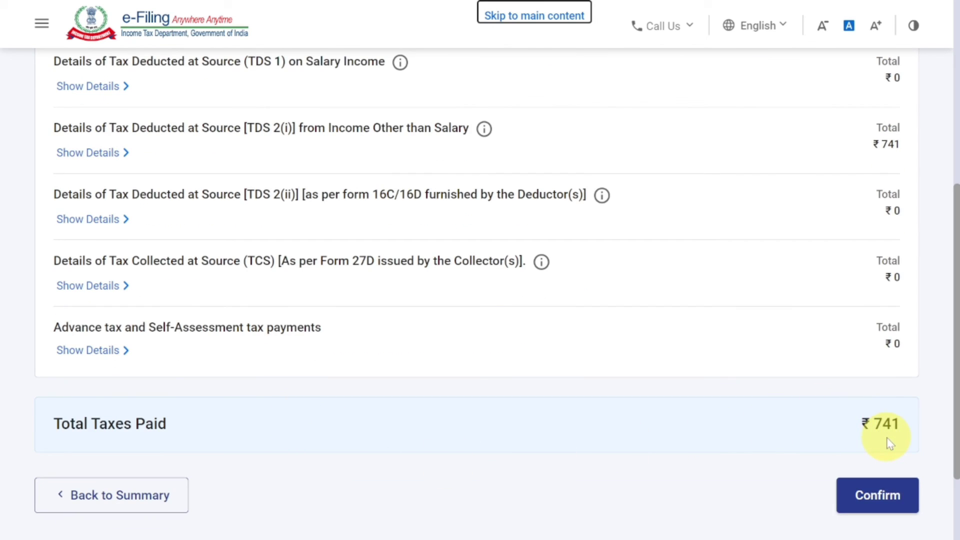
scroll(890, 443, "down", 2)
left_click(889, 422)
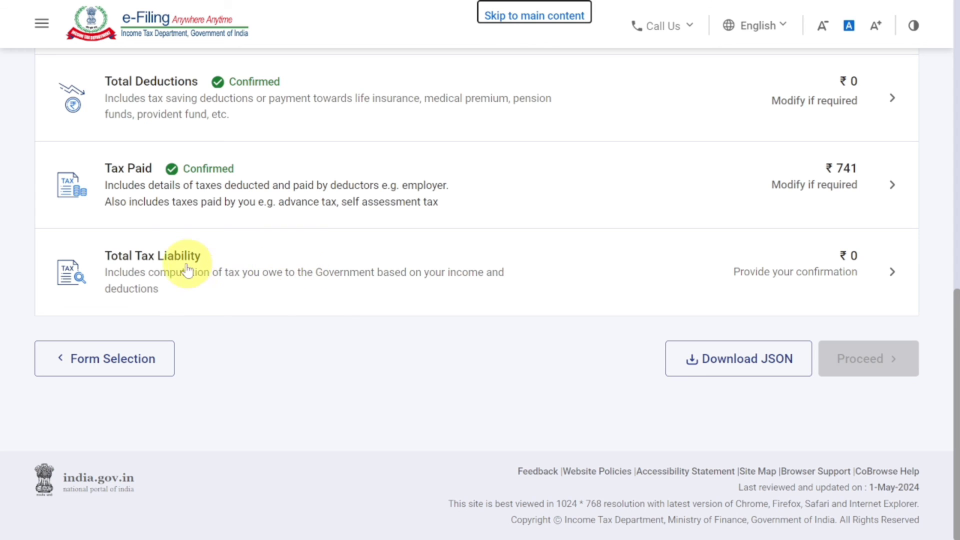
Review the computation of income, tax, rebate, interest and fees in the Total Tax Liability section, and confirm it.
left_click(294, 267)
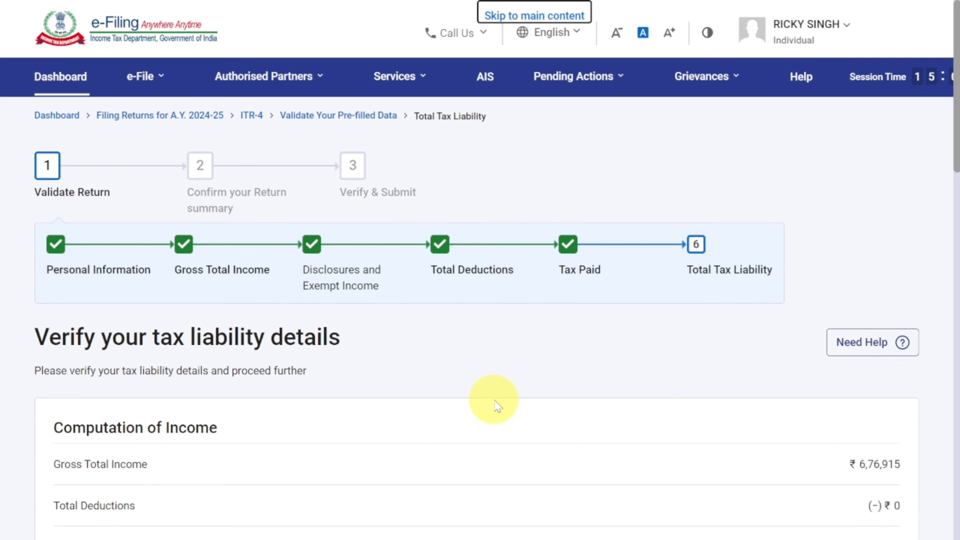
scroll(497, 405, "down", 5)
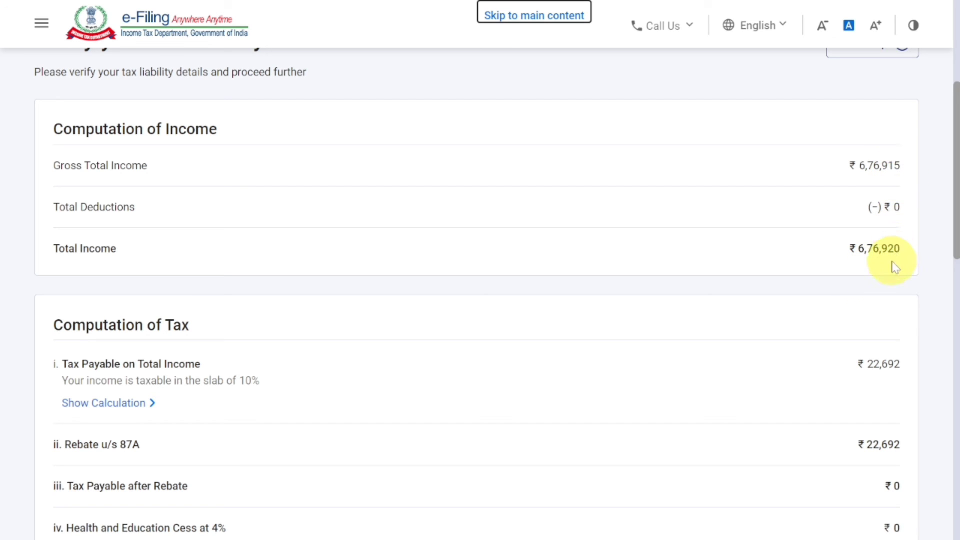
scroll(893, 262, "down", 2)
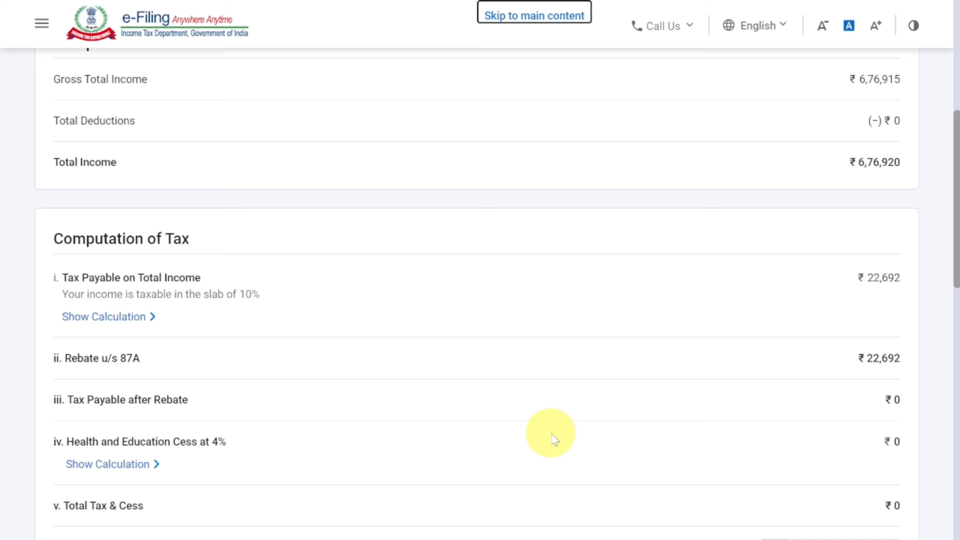
scroll(554, 439, "down", 2)
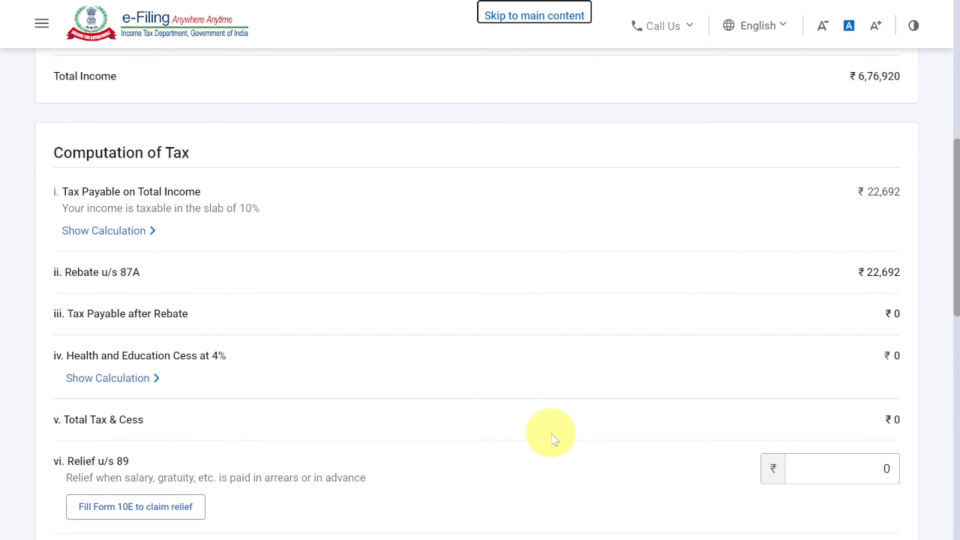
scroll(554, 439, "down", 10)
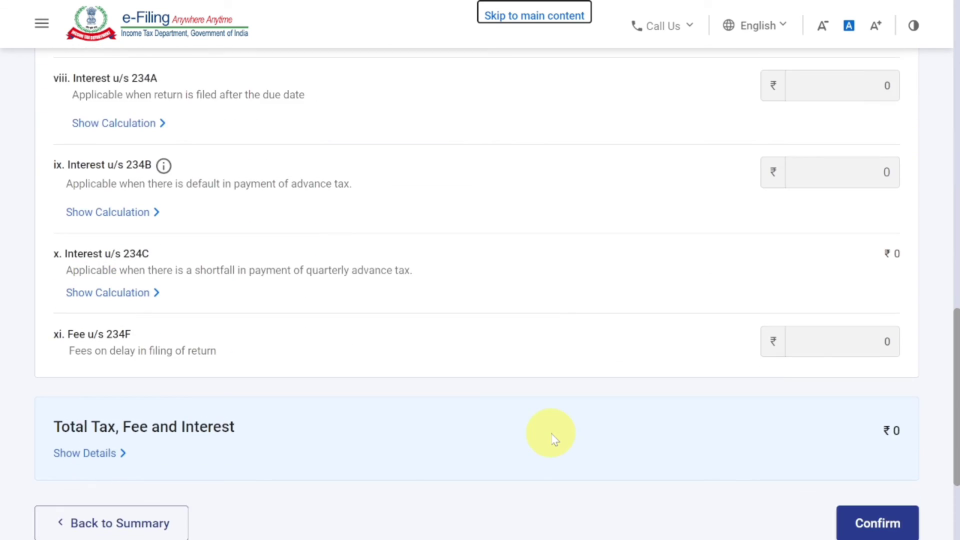
scroll(554, 439, "down", 2)
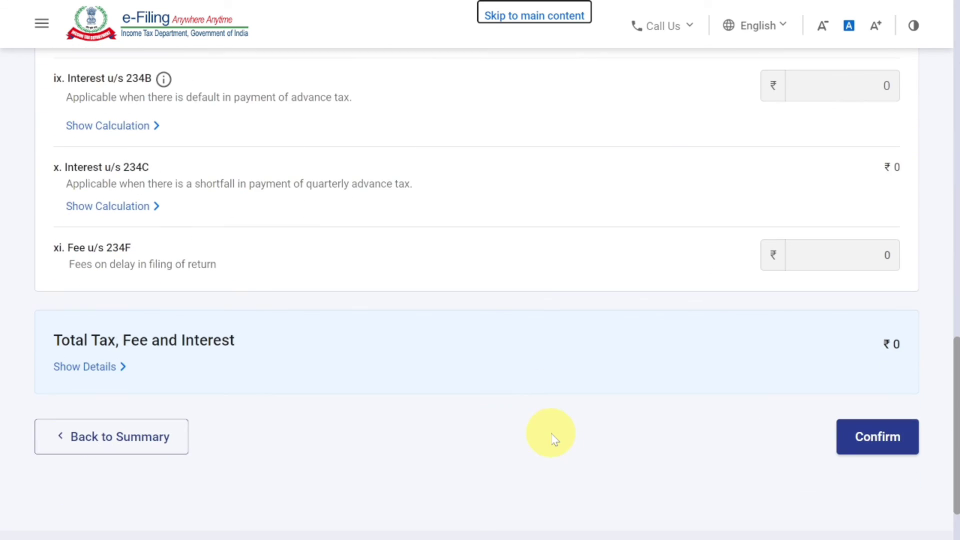
left_click(863, 440)
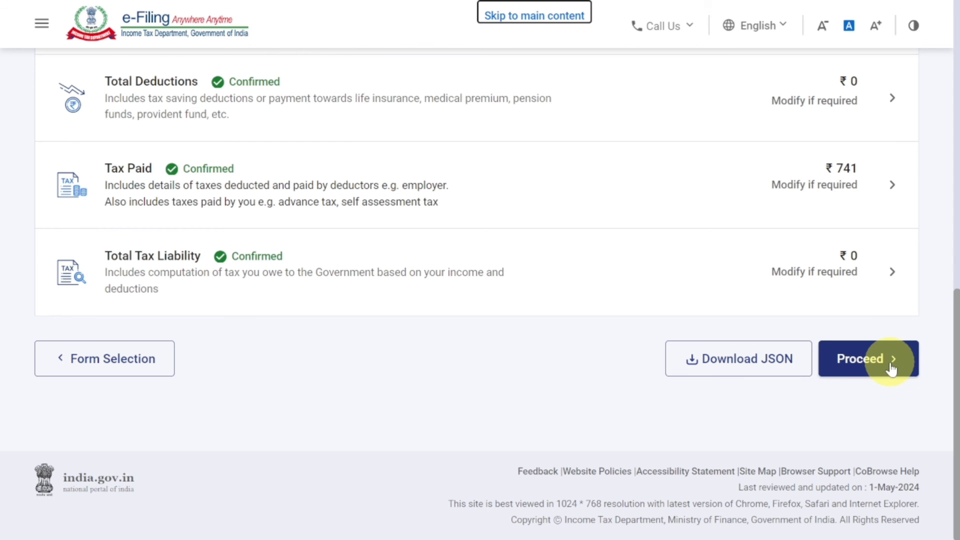
Proceed to the return summary and check the taxable income, tax payable and refund calculation.
left_click(893, 369)
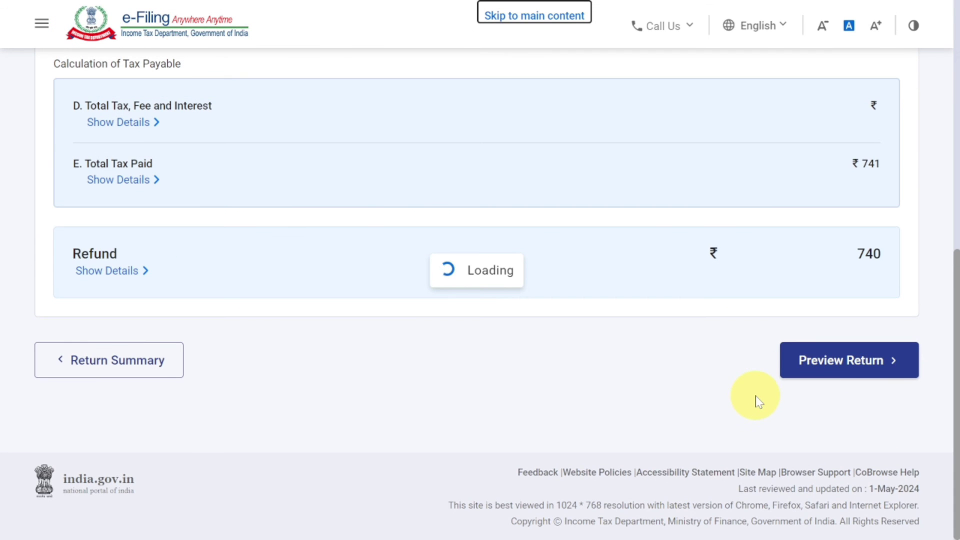
scroll(75, 146, "down", 3)
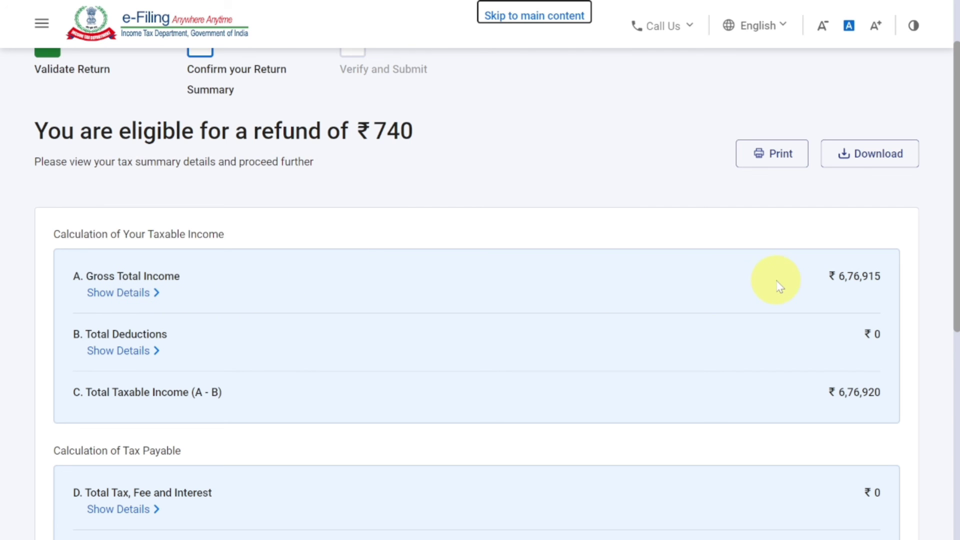
scroll(776, 282, "down", 2)
scroll(776, 282, "down", 5)
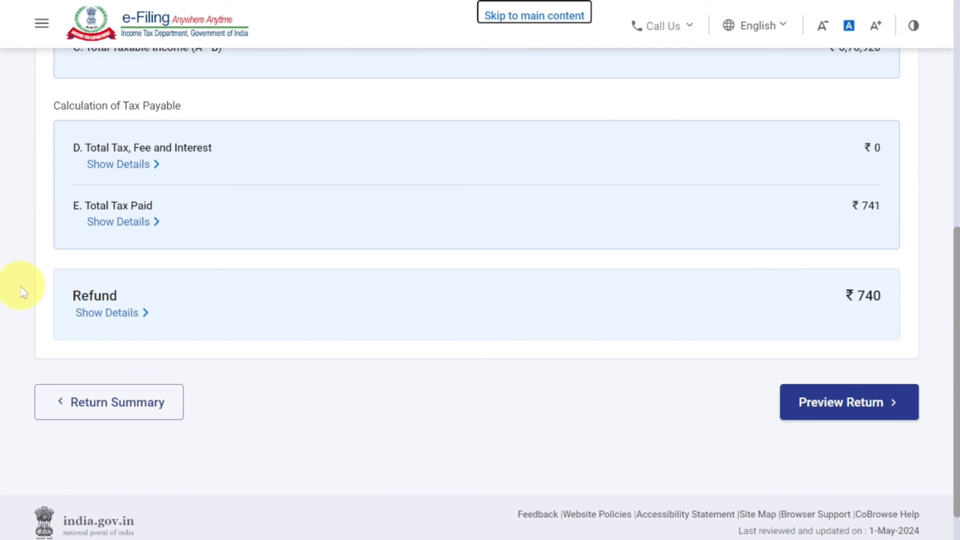